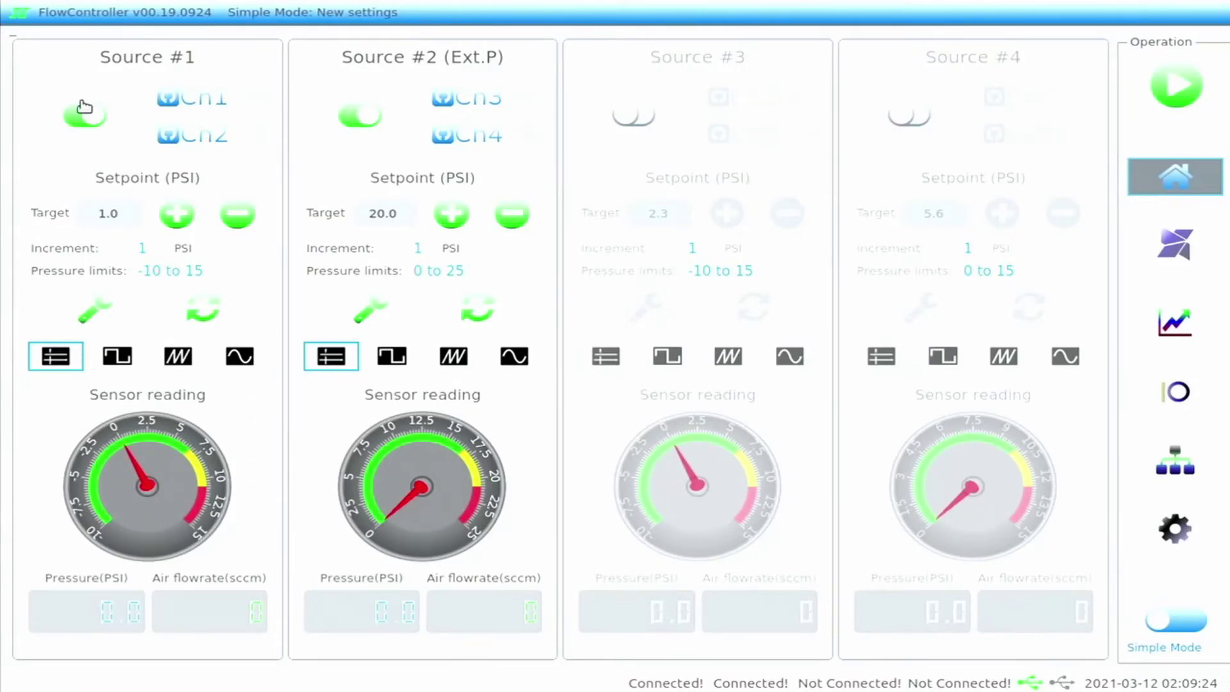
# - Toggle Source #1 and its channels Cn1 and Cn2 off and on, then confirm the Source1 setup
pyautogui.click(84, 112)
pyautogui.click(84, 112)
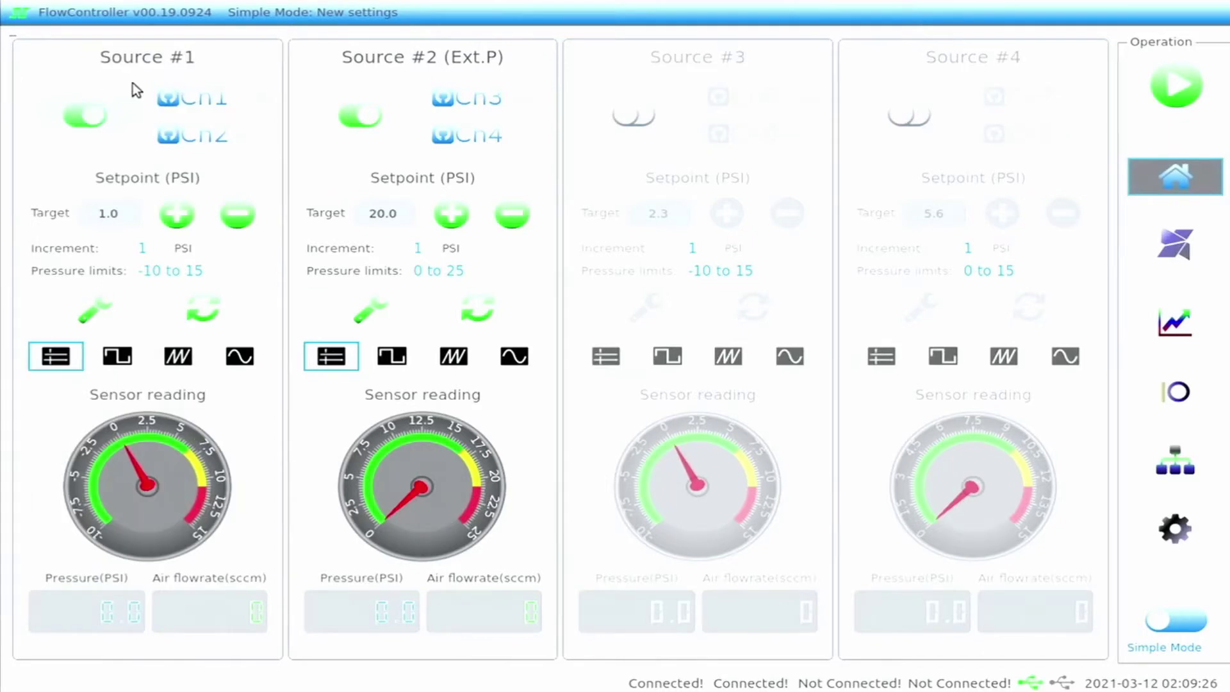
pyautogui.click(189, 94)
pyautogui.click(190, 94)
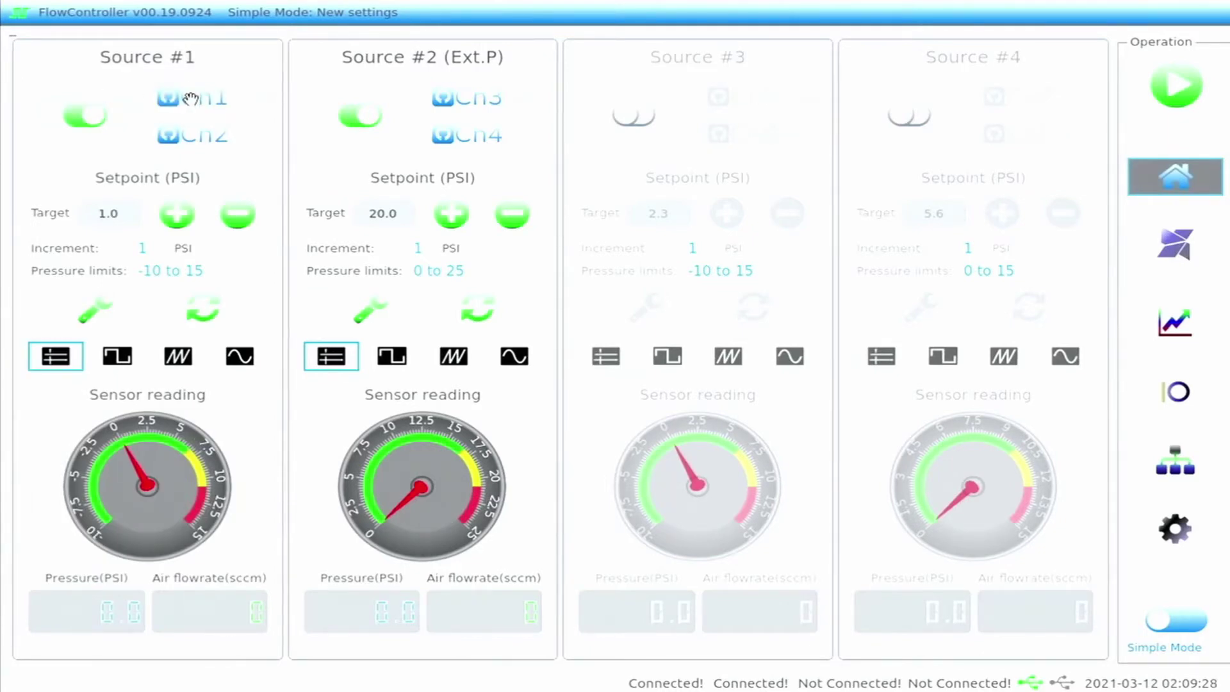
pyautogui.click(180, 131)
pyautogui.click(181, 131)
pyautogui.click(96, 310)
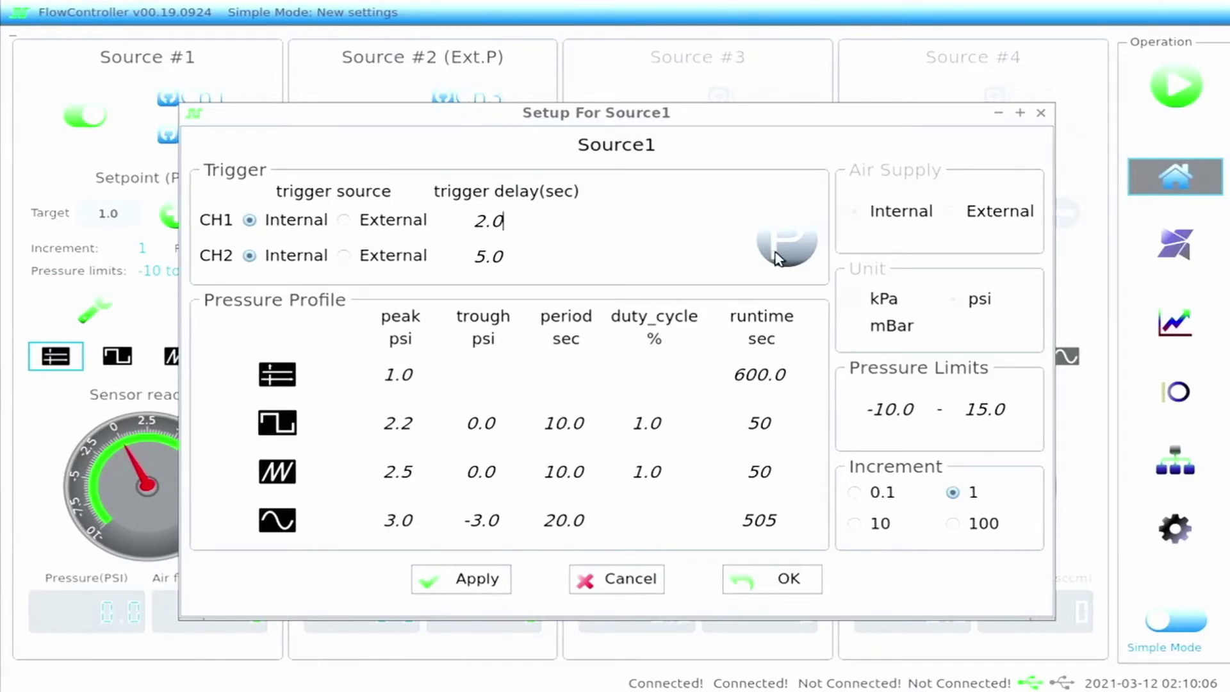
pyautogui.click(777, 587)
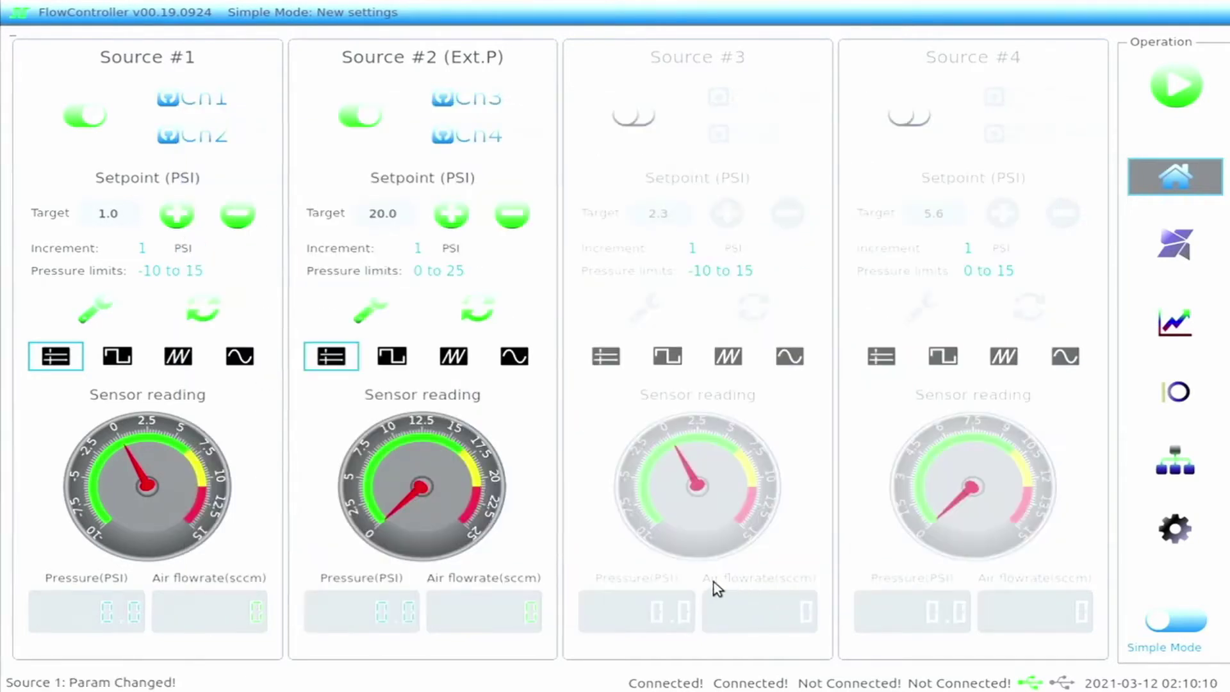
# - Adjust Source #1's target pressure with the plus and minus buttons to 3.0 PSI
pyautogui.doubleClick(177, 220)
pyautogui.click(231, 221)
pyautogui.click(230, 221)
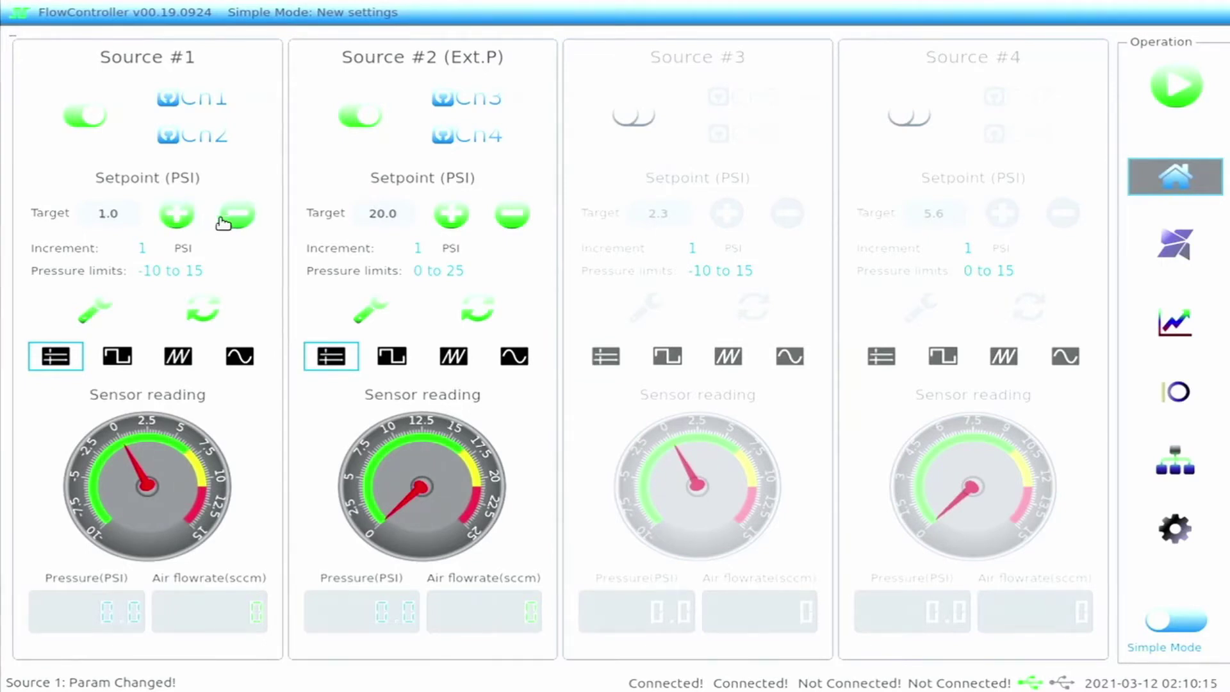
pyautogui.click(169, 222)
# - Try the square, sawtooth and sine profiles, then return Source #1 to constant
pyautogui.click(122, 354)
pyautogui.click(178, 378)
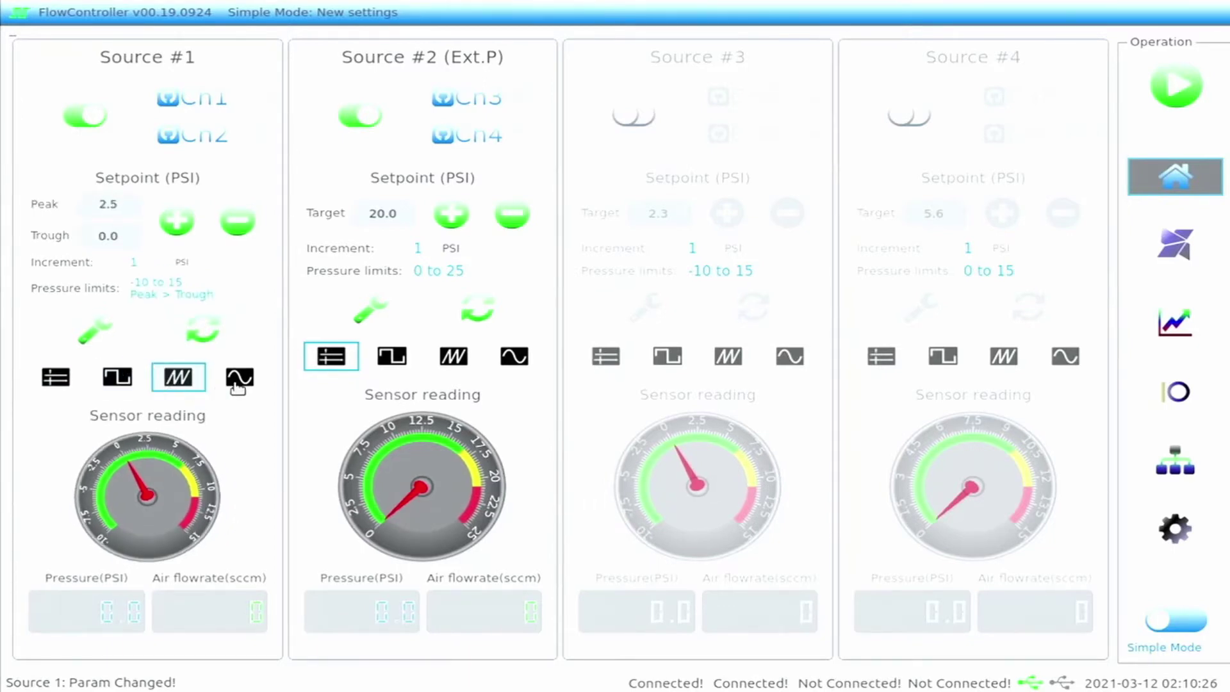
pyautogui.click(240, 380)
pyautogui.click(56, 378)
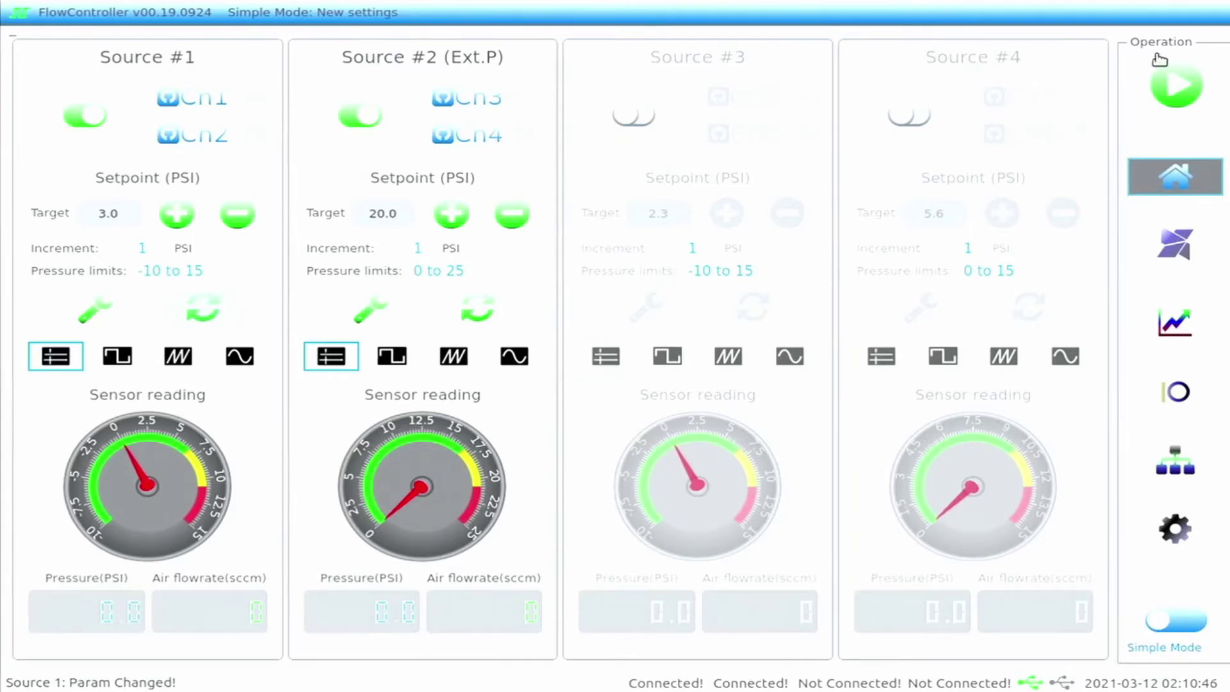
# - Start the flow control run and stop it about five seconds later
pyautogui.click(1170, 81)
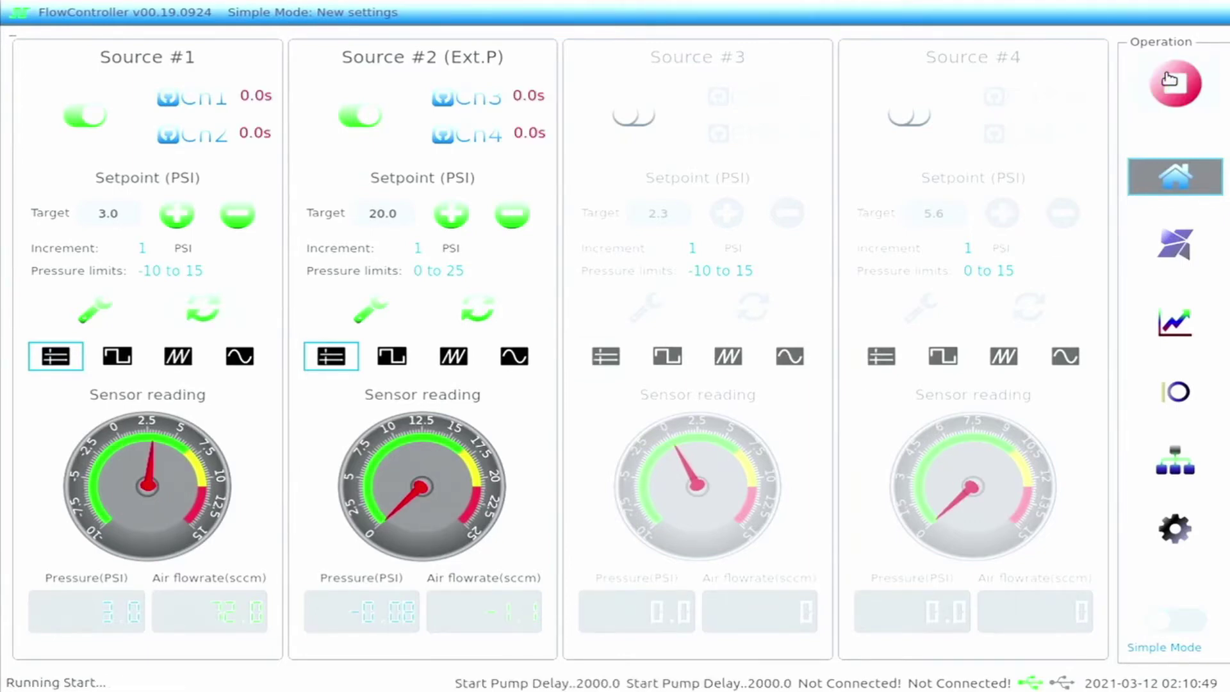
pyautogui.click(1169, 80)
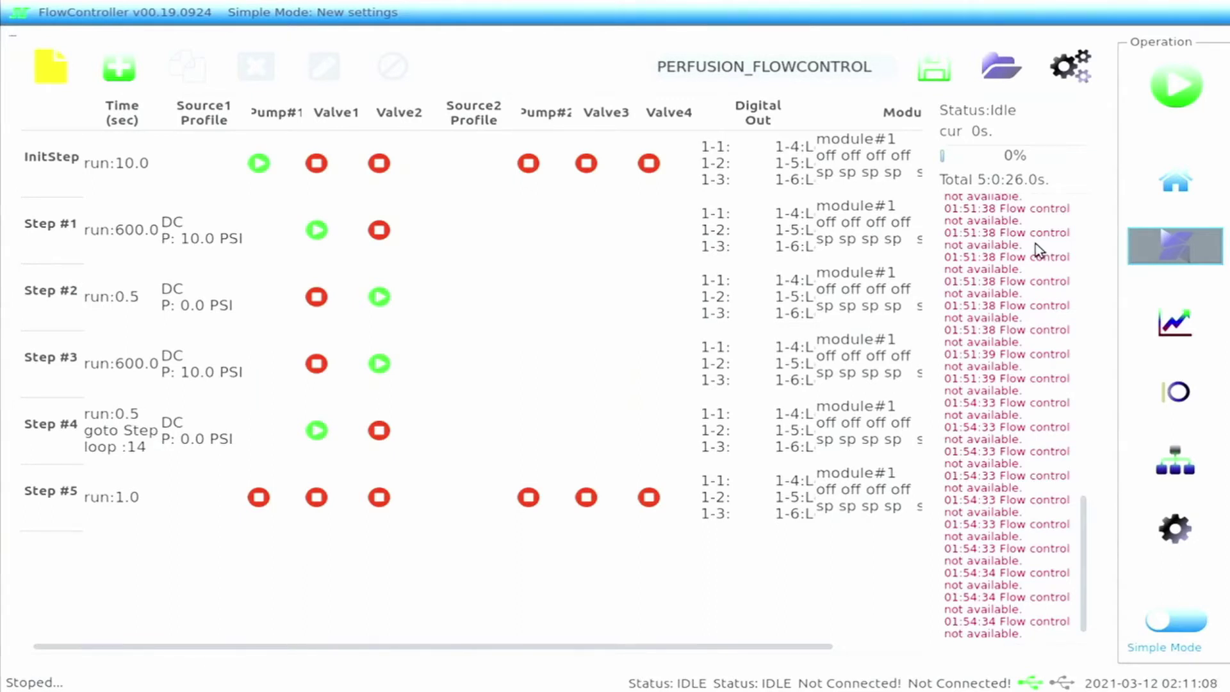
# - Start a new script, set InitStep's run time to 50 seconds, and edit its Source1 Profile
pyautogui.click(43, 86)
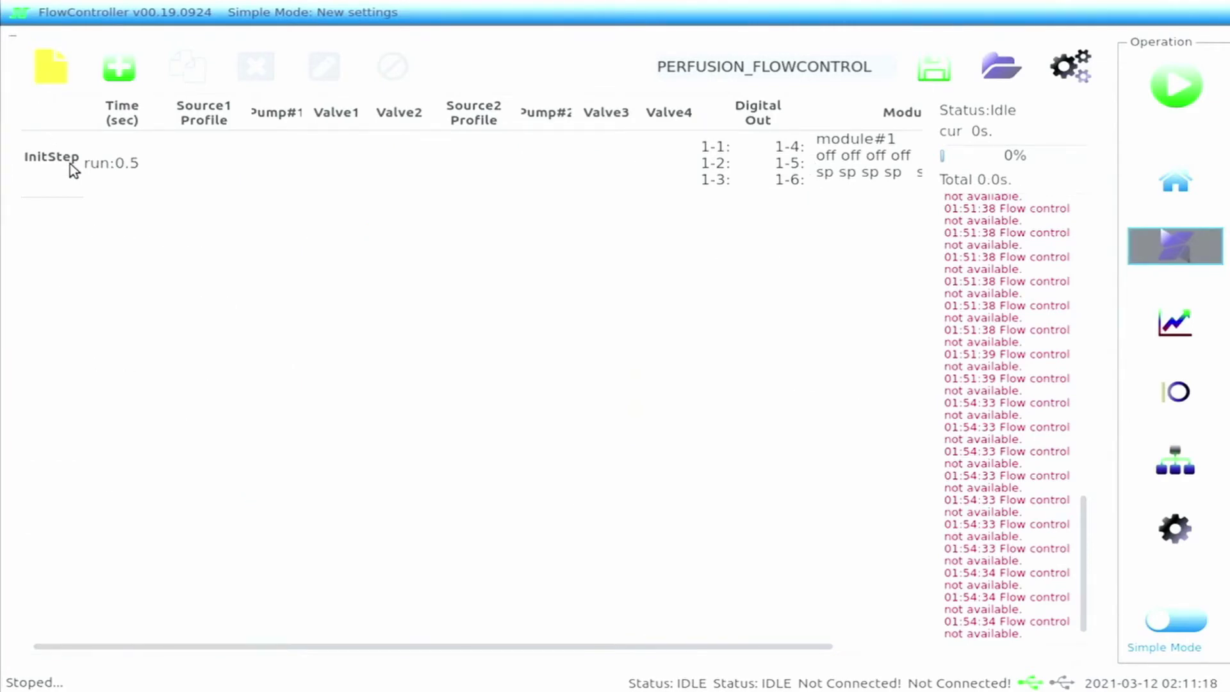
pyautogui.click(131, 173)
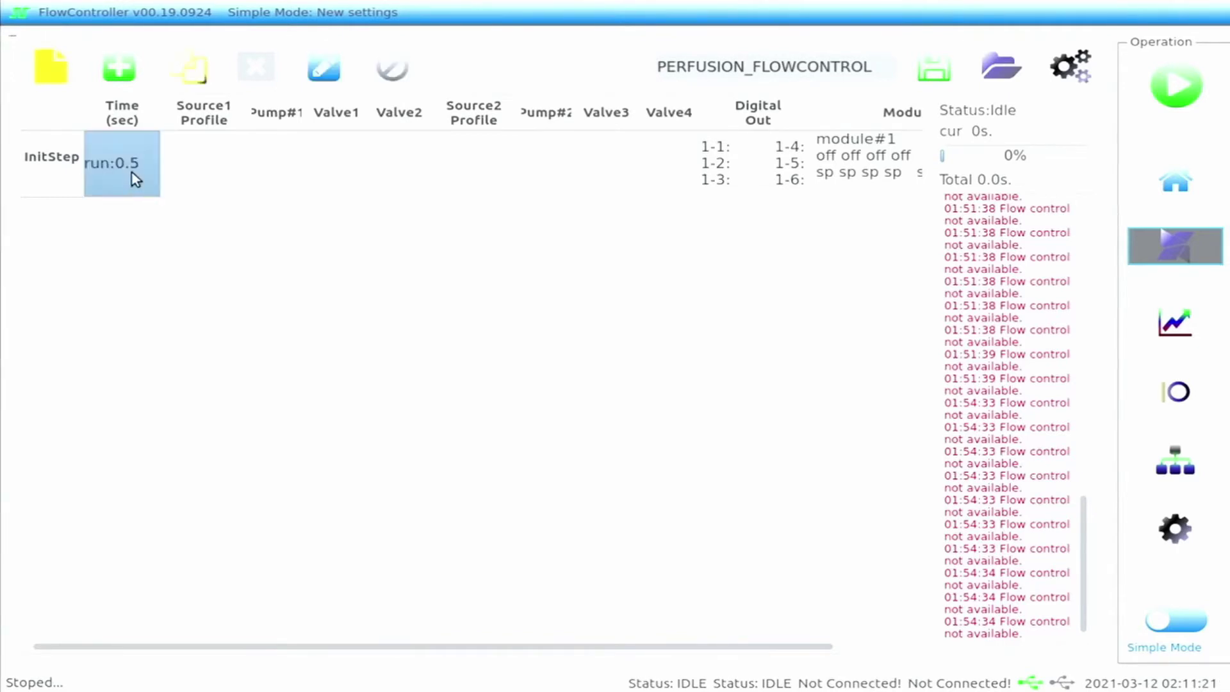
pyautogui.click(323, 76)
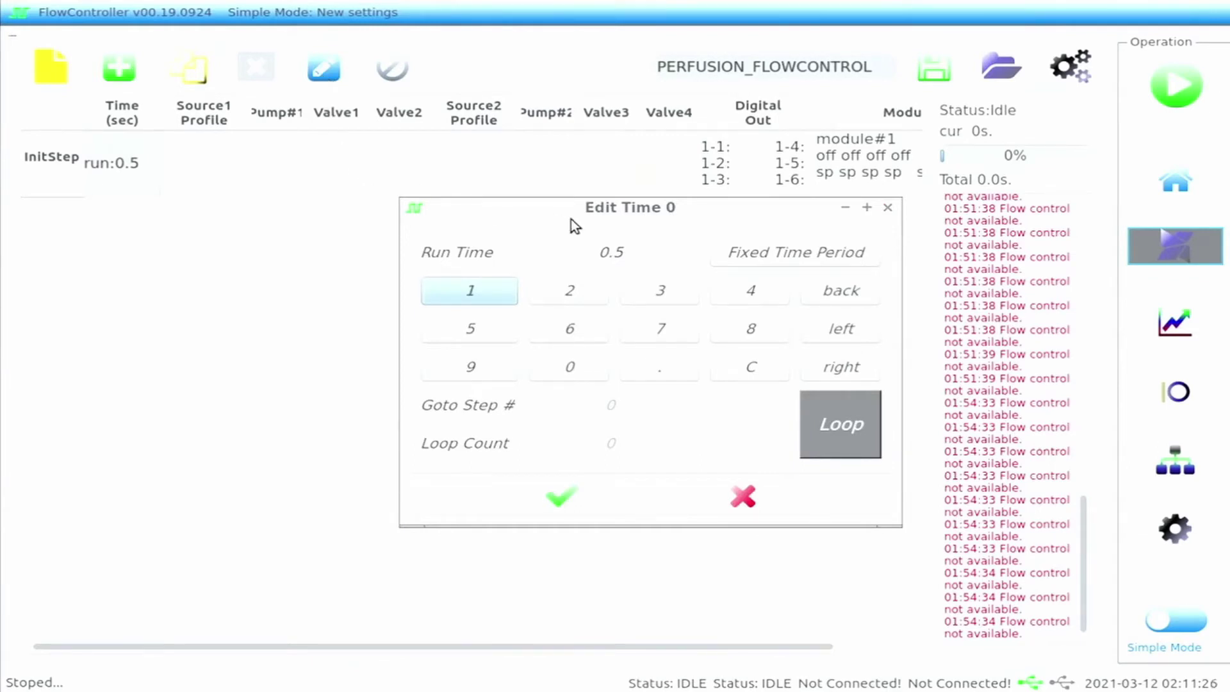
pyautogui.click(735, 368)
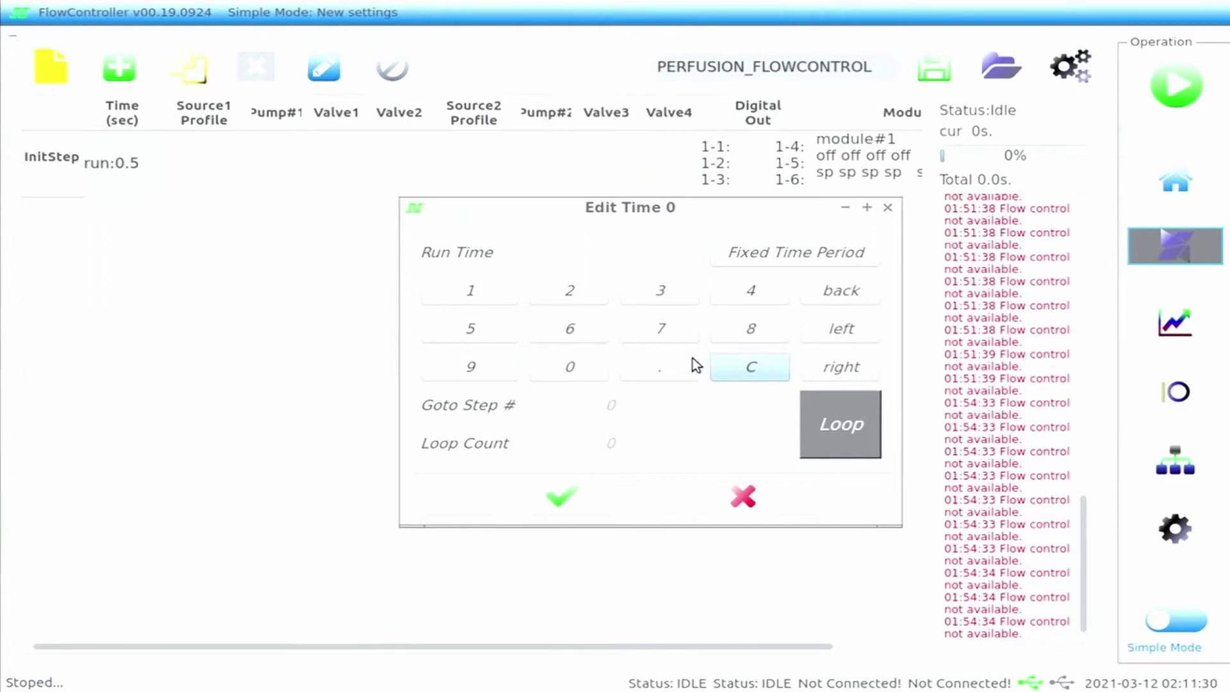
pyautogui.click(494, 337)
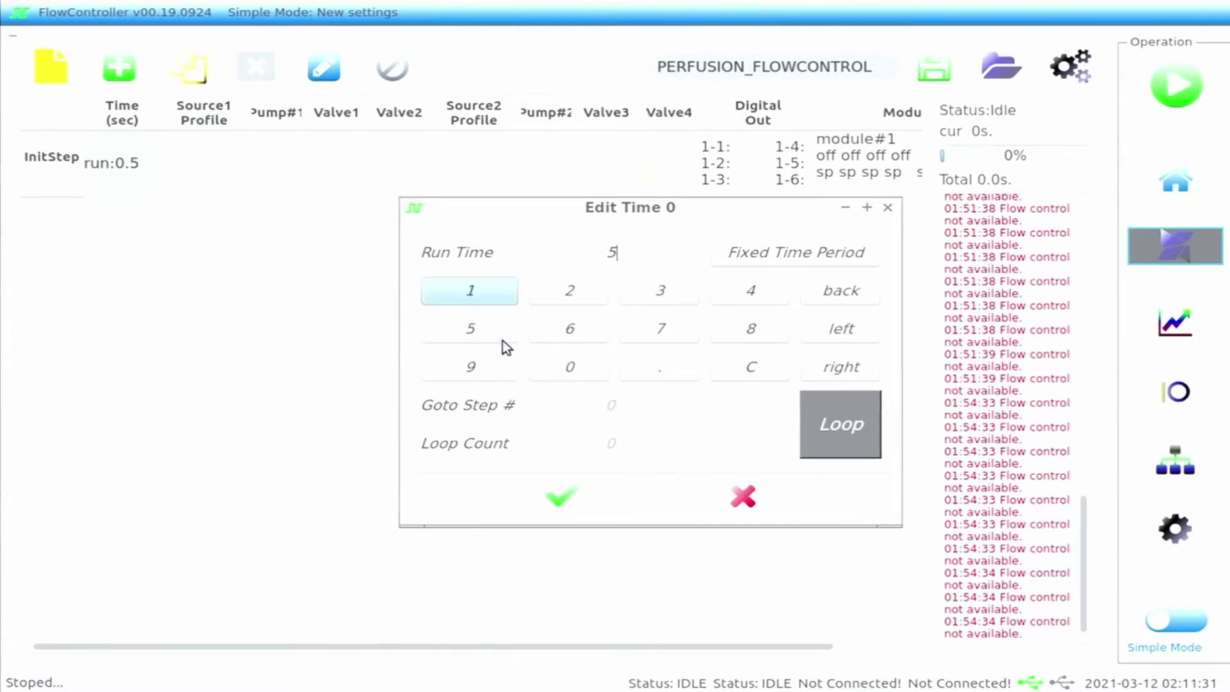
pyautogui.click(573, 370)
pyautogui.click(561, 498)
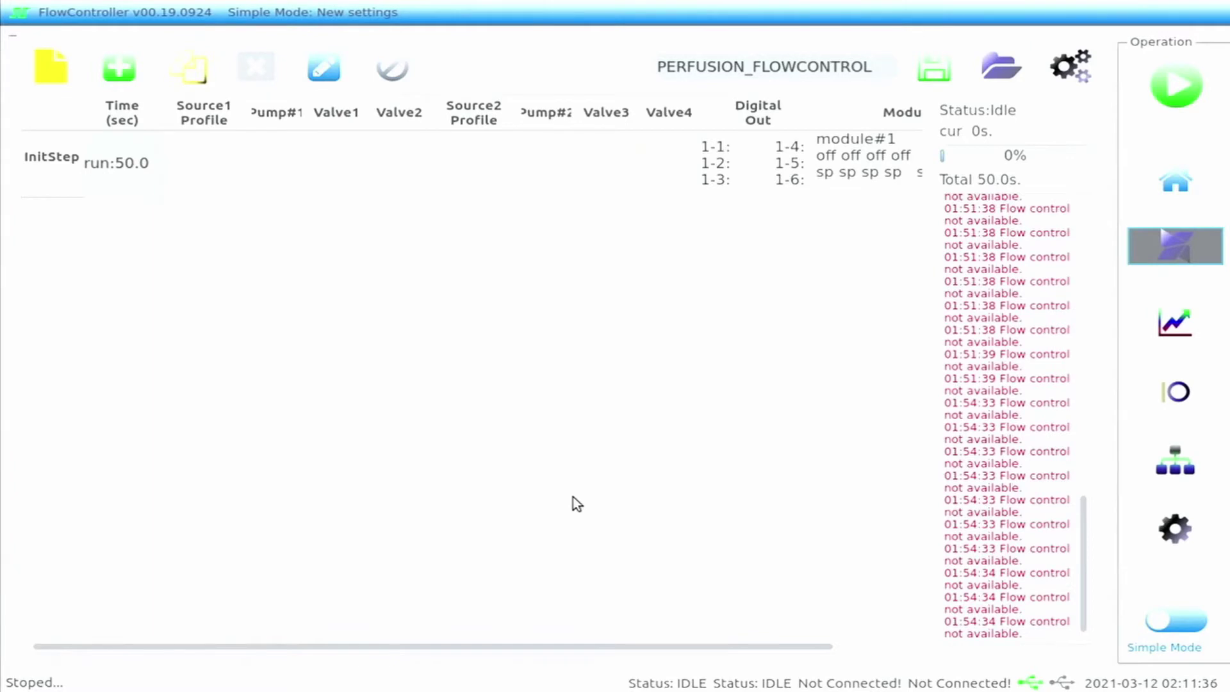
pyautogui.click(221, 155)
pyautogui.click(325, 67)
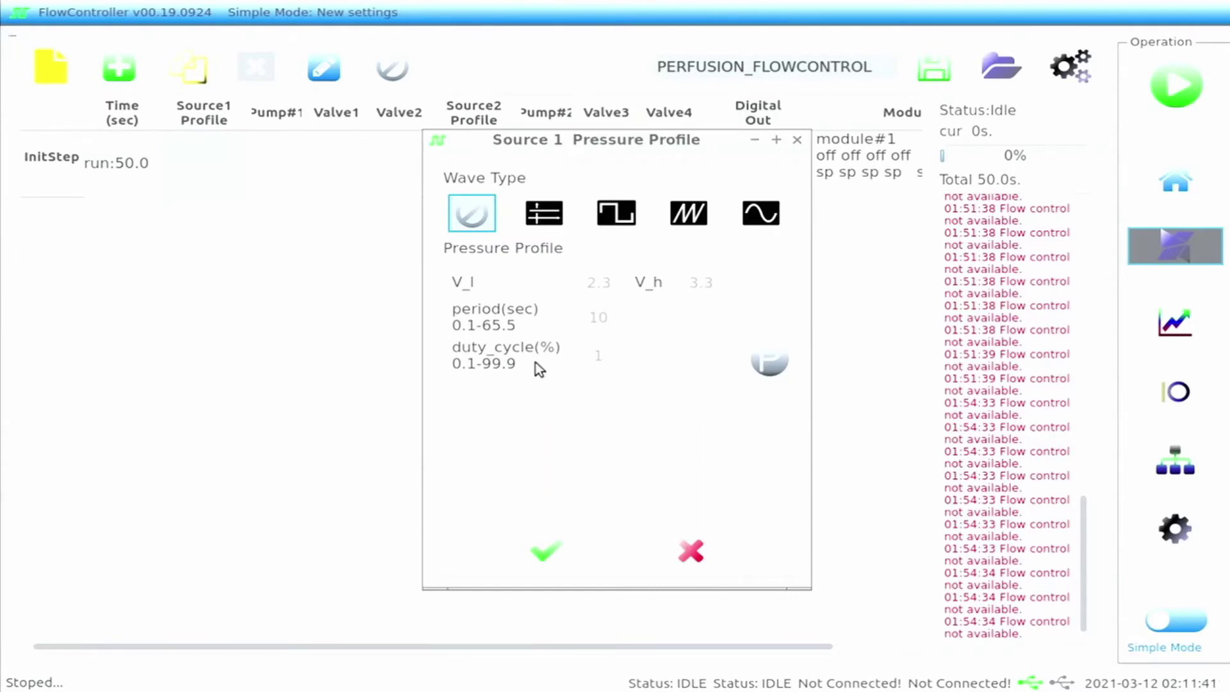
# - Give InitStep a constant 2.3 PSI Source 1 profile and set Pump#1 to start
pyautogui.click(541, 225)
pyautogui.click(542, 549)
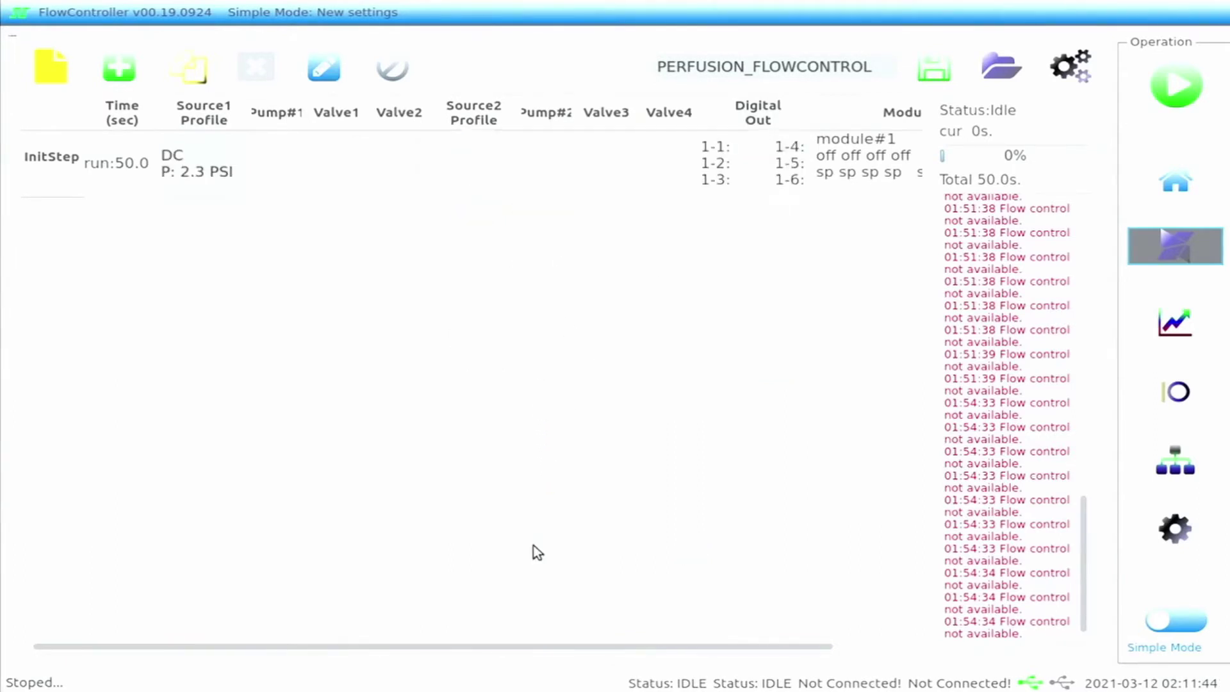
pyautogui.click(286, 172)
pyautogui.click(329, 72)
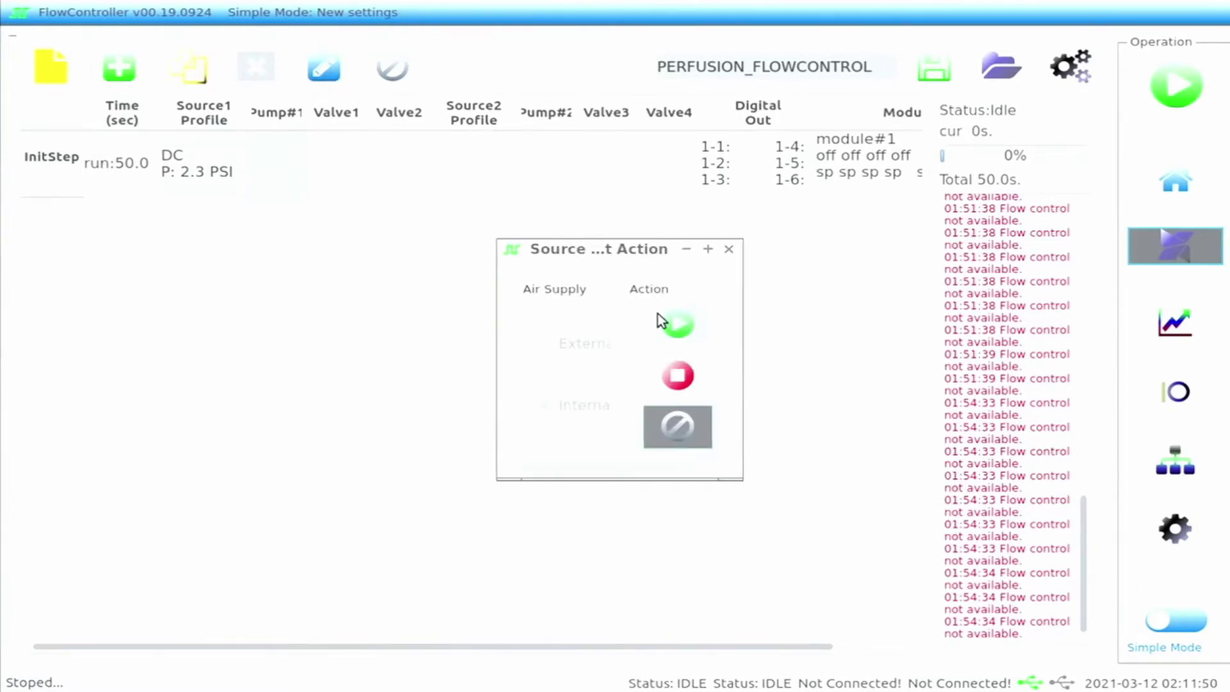
pyautogui.click(677, 324)
# - Set Valve1 and Valve2 to start in InitStep
pyautogui.click(324, 192)
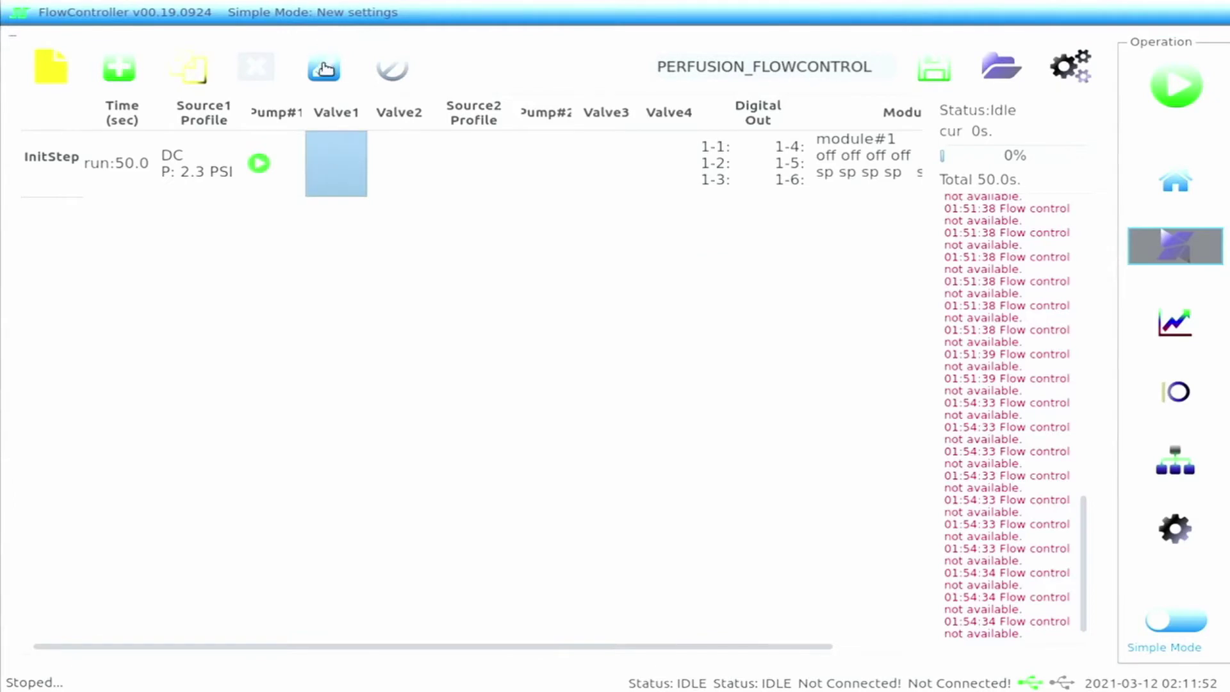
pyautogui.click(324, 68)
pyautogui.click(591, 325)
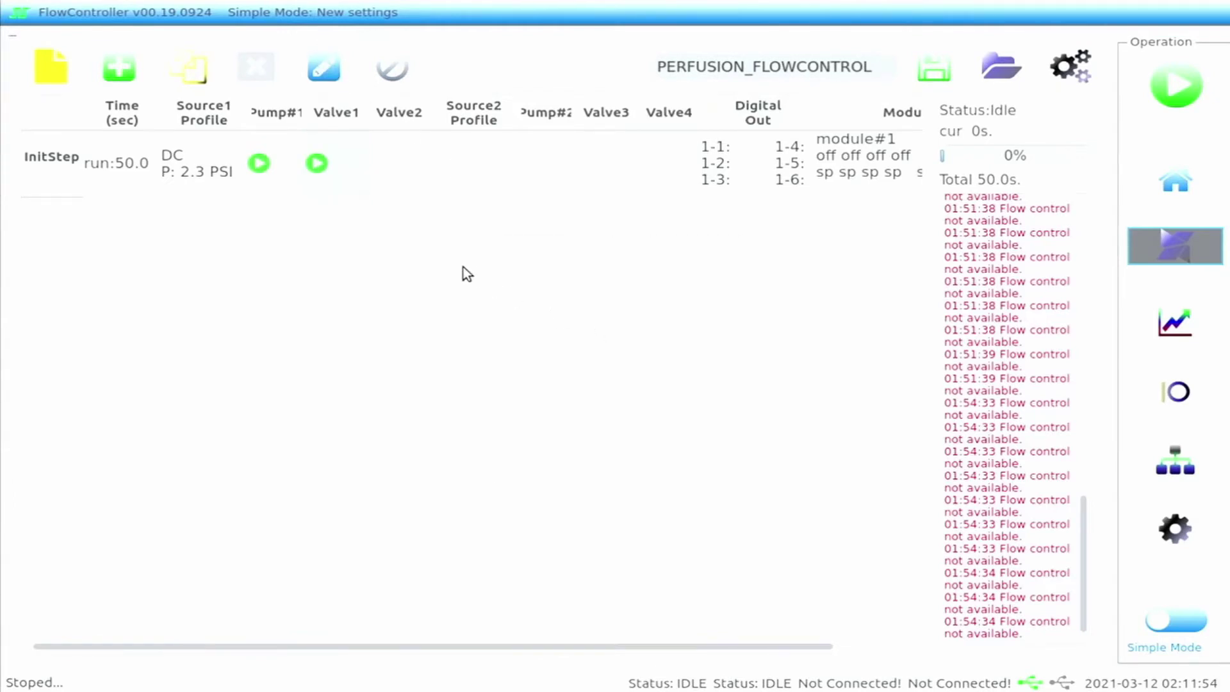
pyautogui.click(399, 185)
pyautogui.click(324, 68)
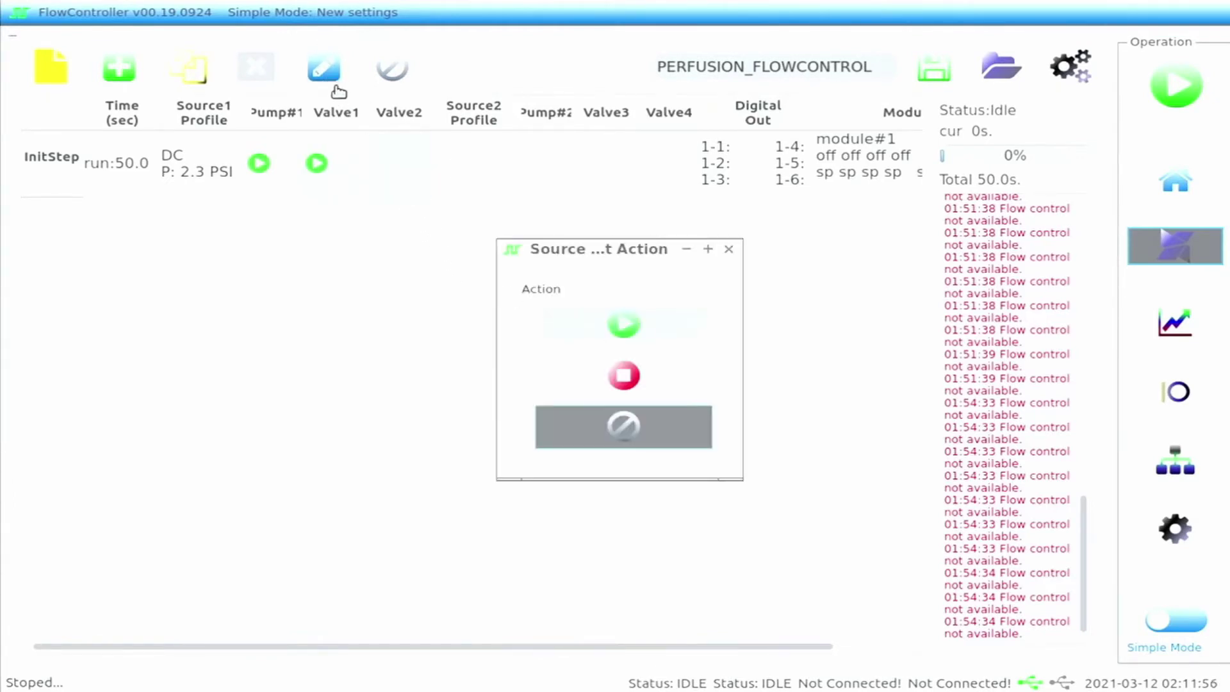
pyautogui.click(593, 320)
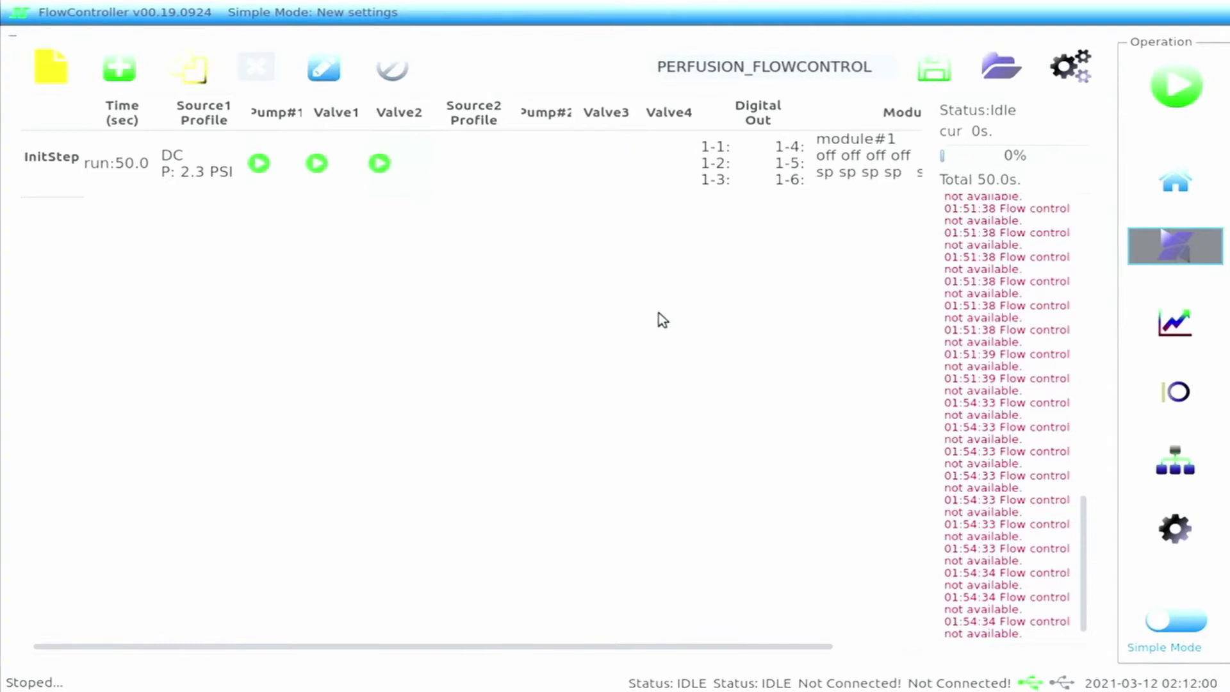
pyautogui.doubleClick(738, 170)
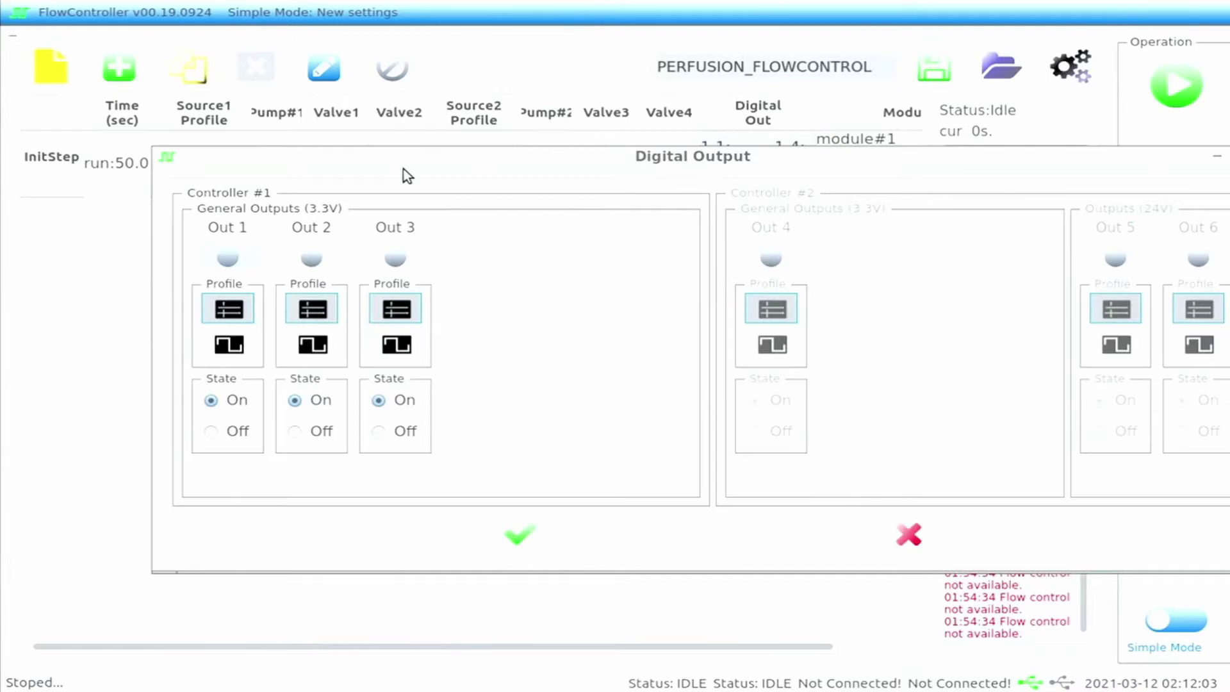
pyautogui.click(208, 429)
pyautogui.click(234, 348)
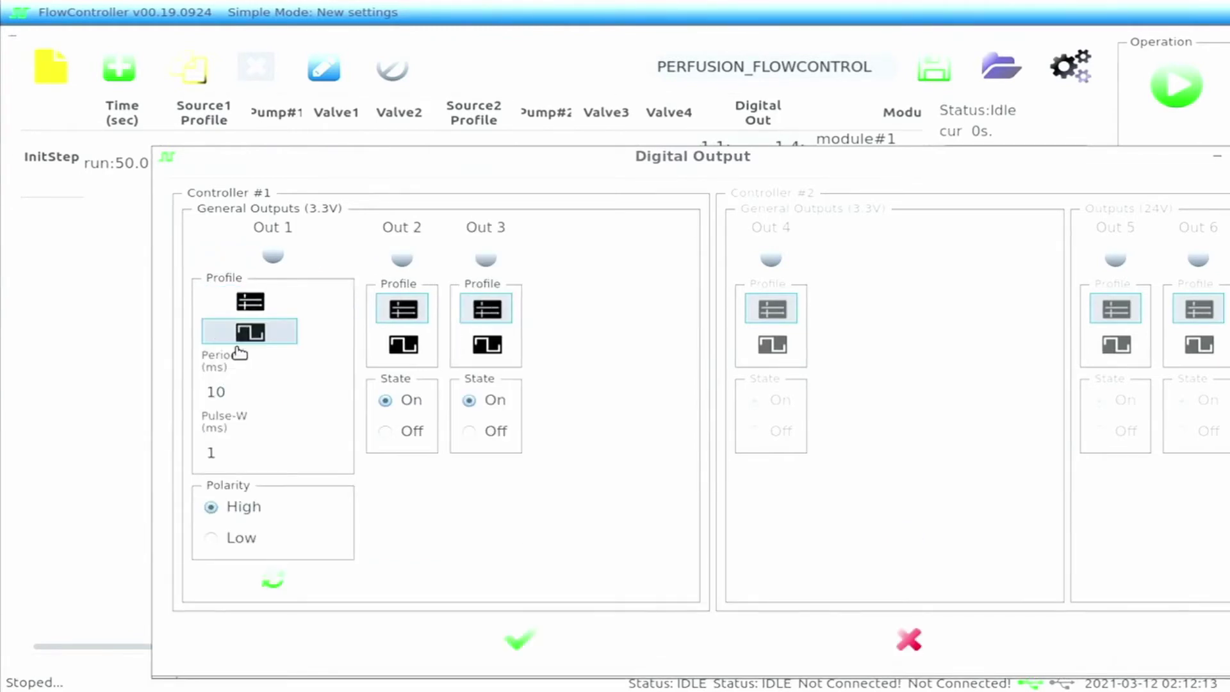
pyautogui.click(249, 302)
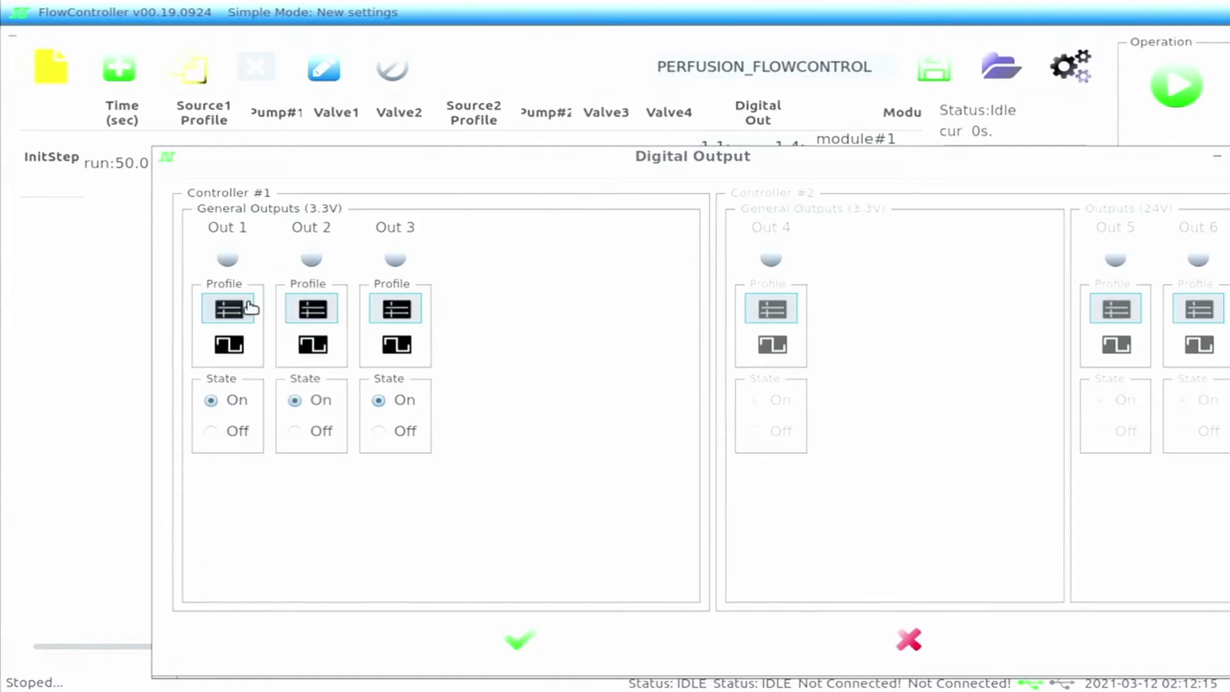
pyautogui.click(519, 637)
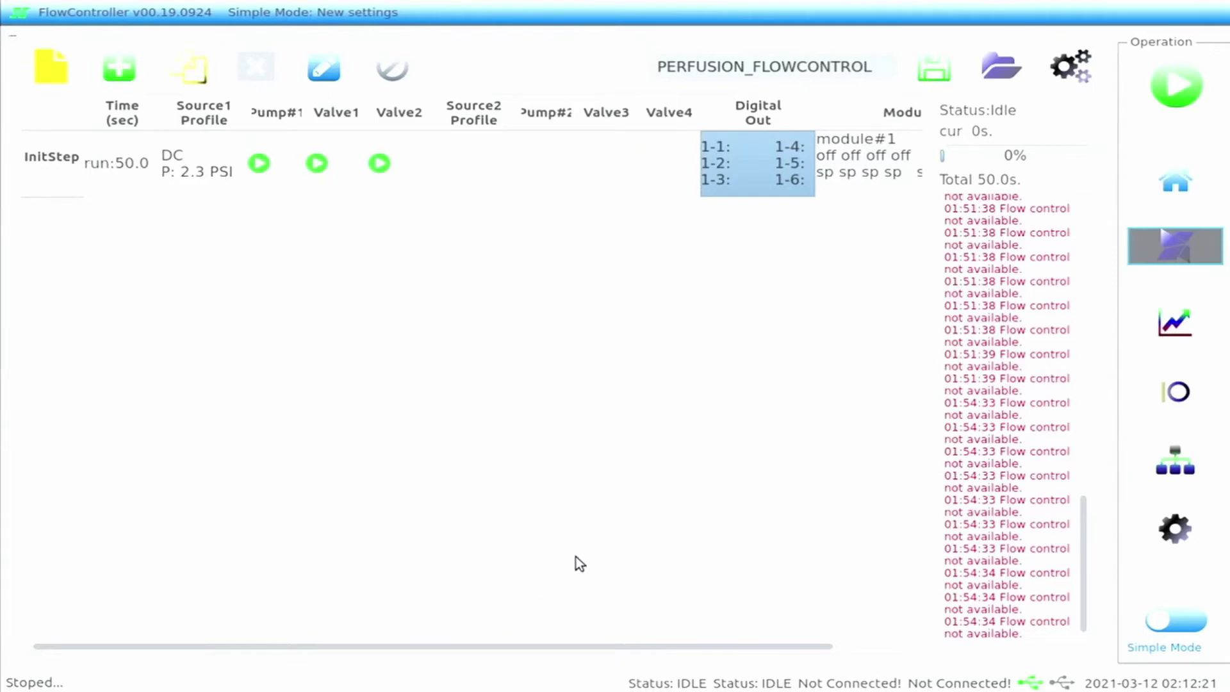
pyautogui.click(1066, 73)
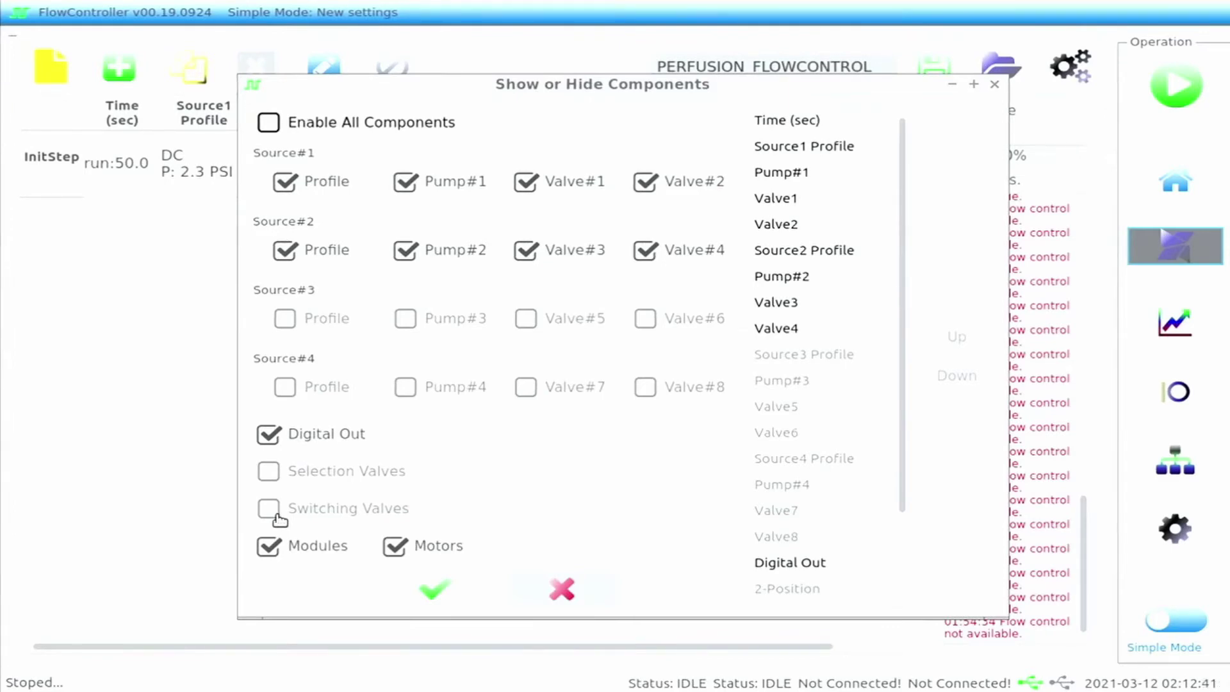
pyautogui.click(538, 588)
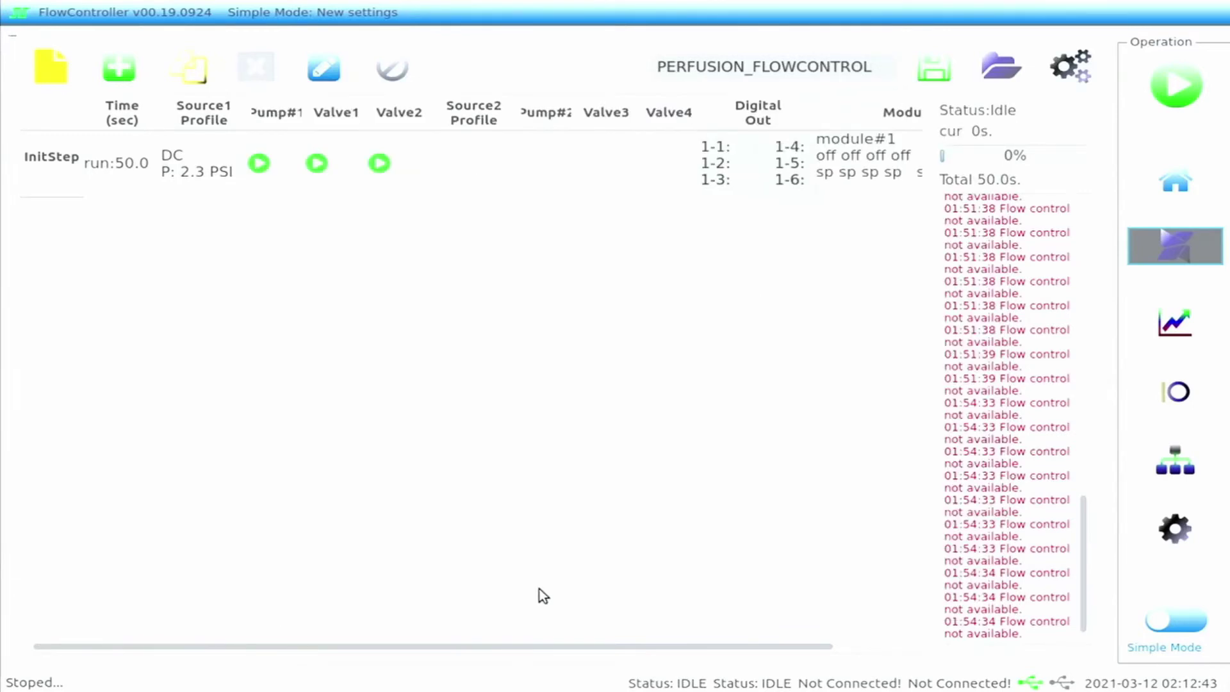
# - Browse saved configurations, save to PERFUSION_FLOWCONTROL, then clear InitStep's Valve2 start action
pyautogui.click(992, 64)
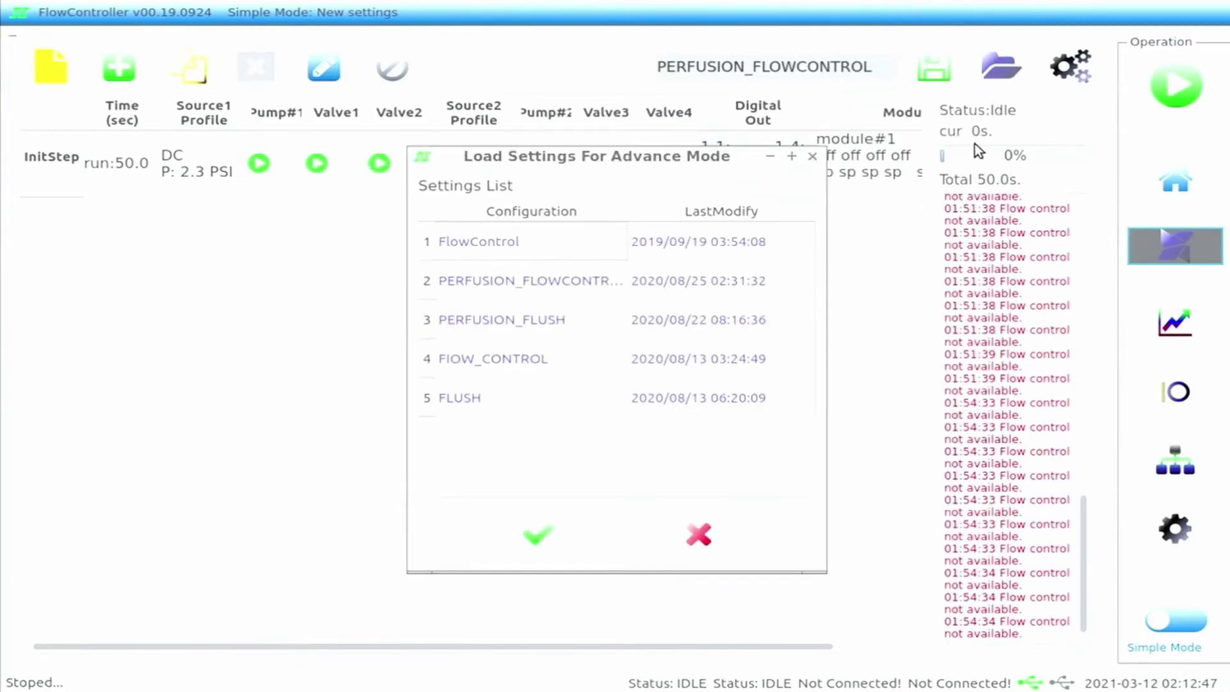
pyautogui.click(691, 544)
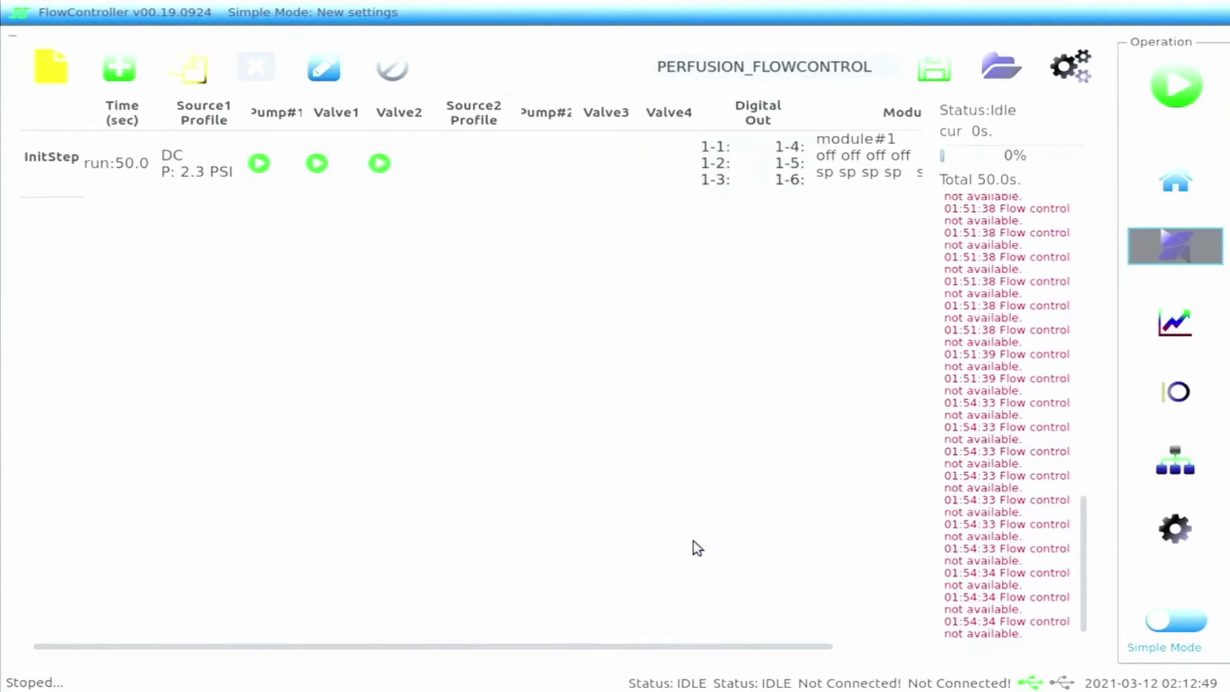
pyautogui.click(946, 71)
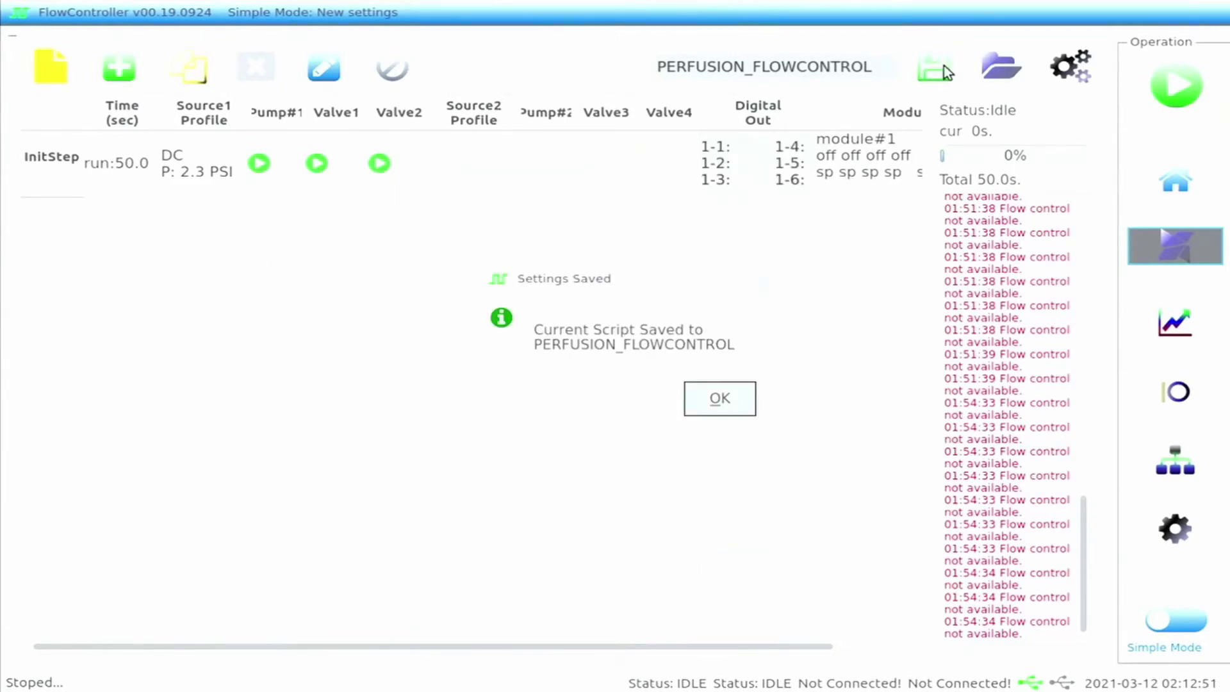
pyautogui.click(721, 399)
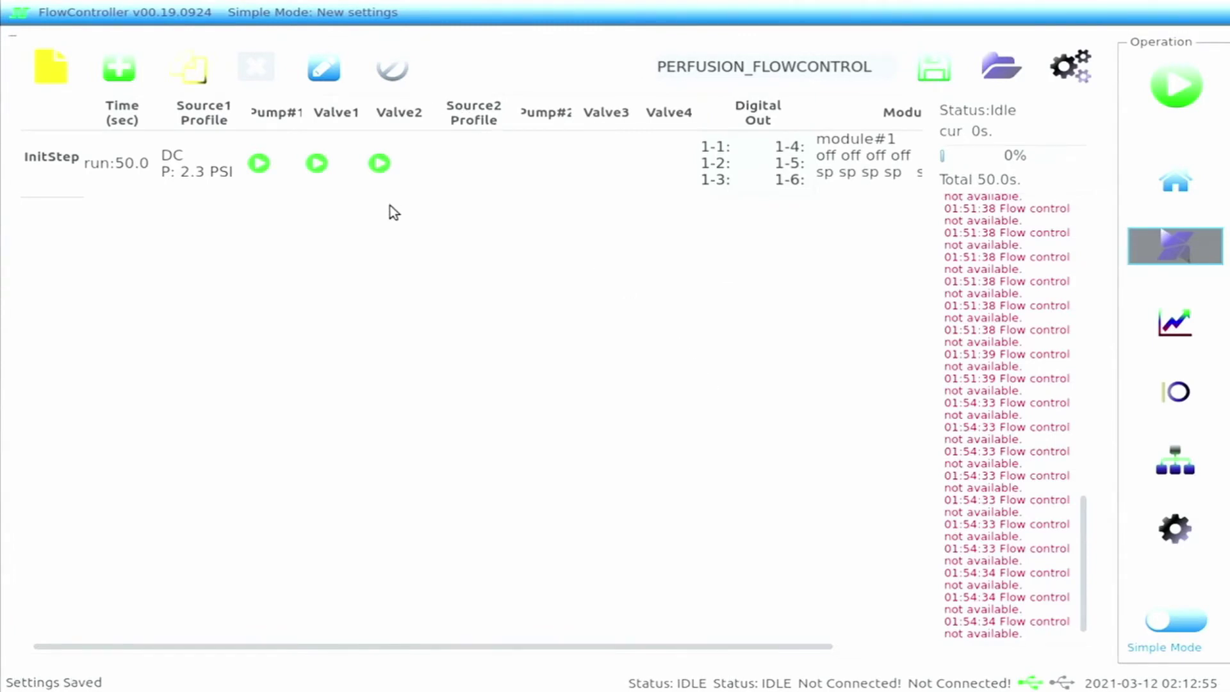
pyautogui.click(393, 183)
pyautogui.click(392, 68)
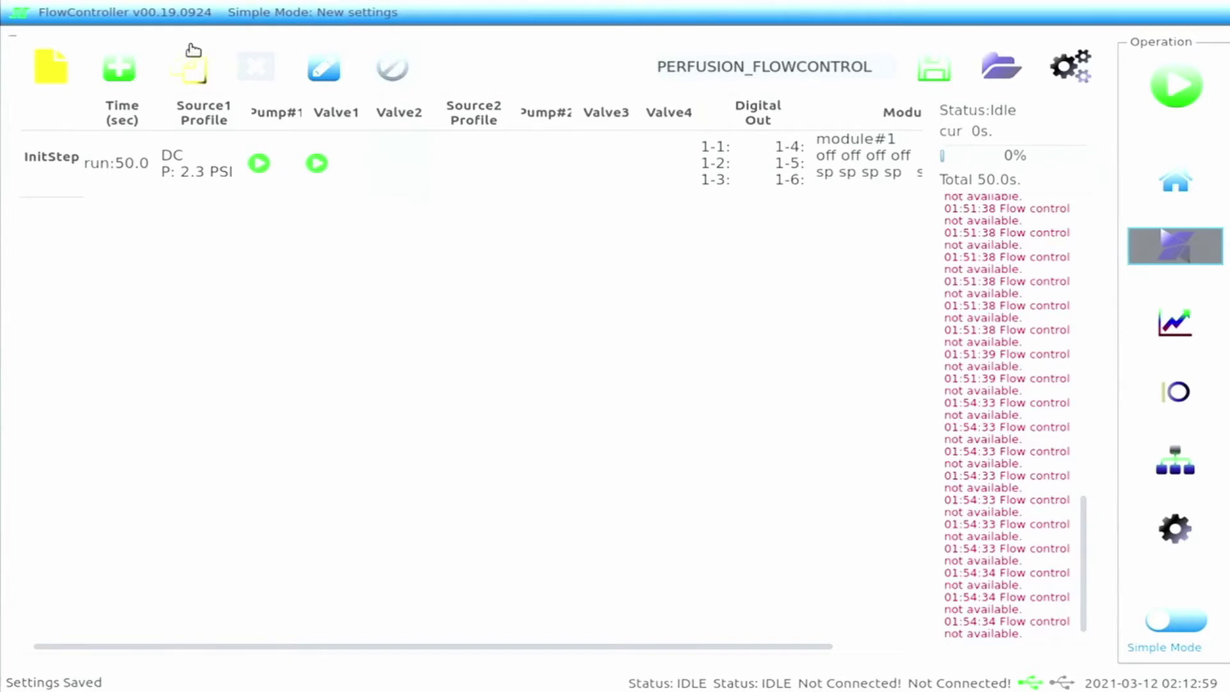
# - Insert a stop-conditions step after InitStep, then delete that Step #1
pyautogui.click(121, 64)
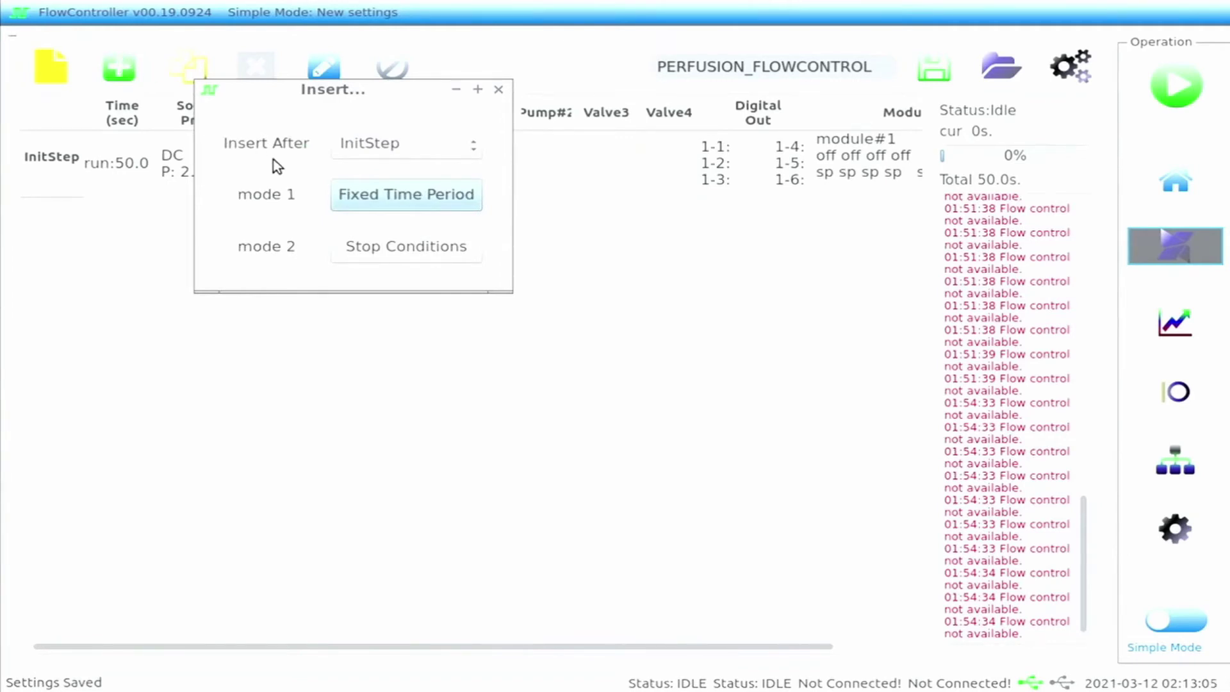
pyautogui.click(354, 250)
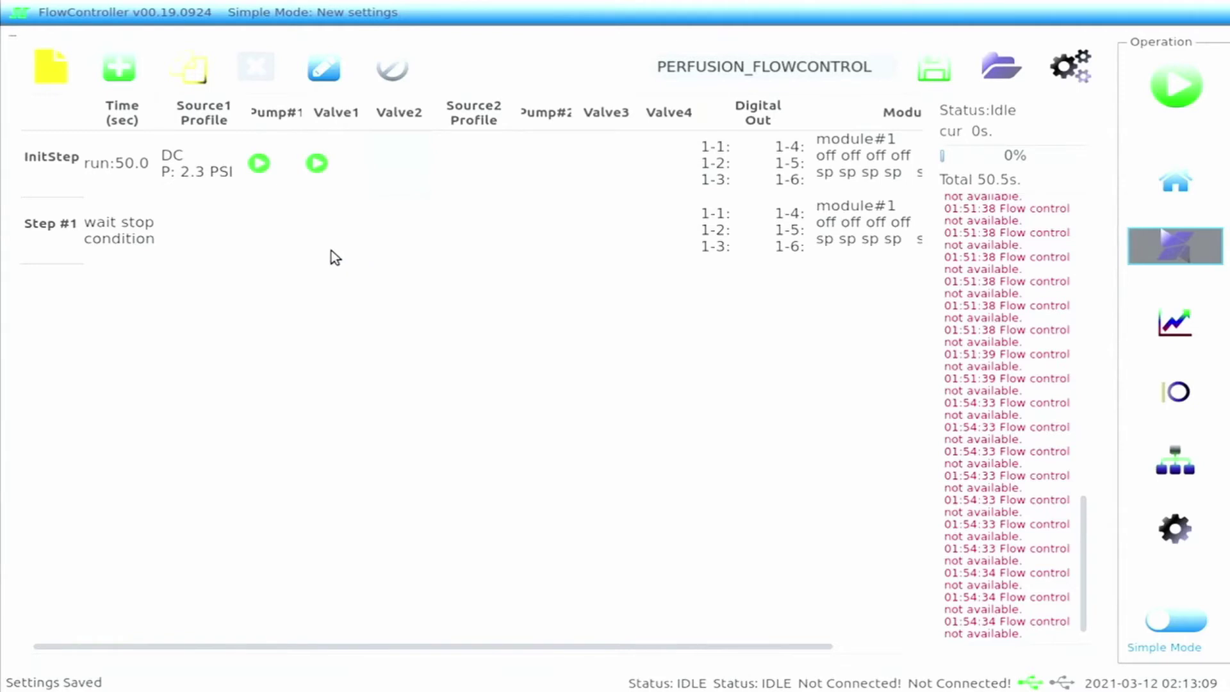
pyautogui.click(144, 243)
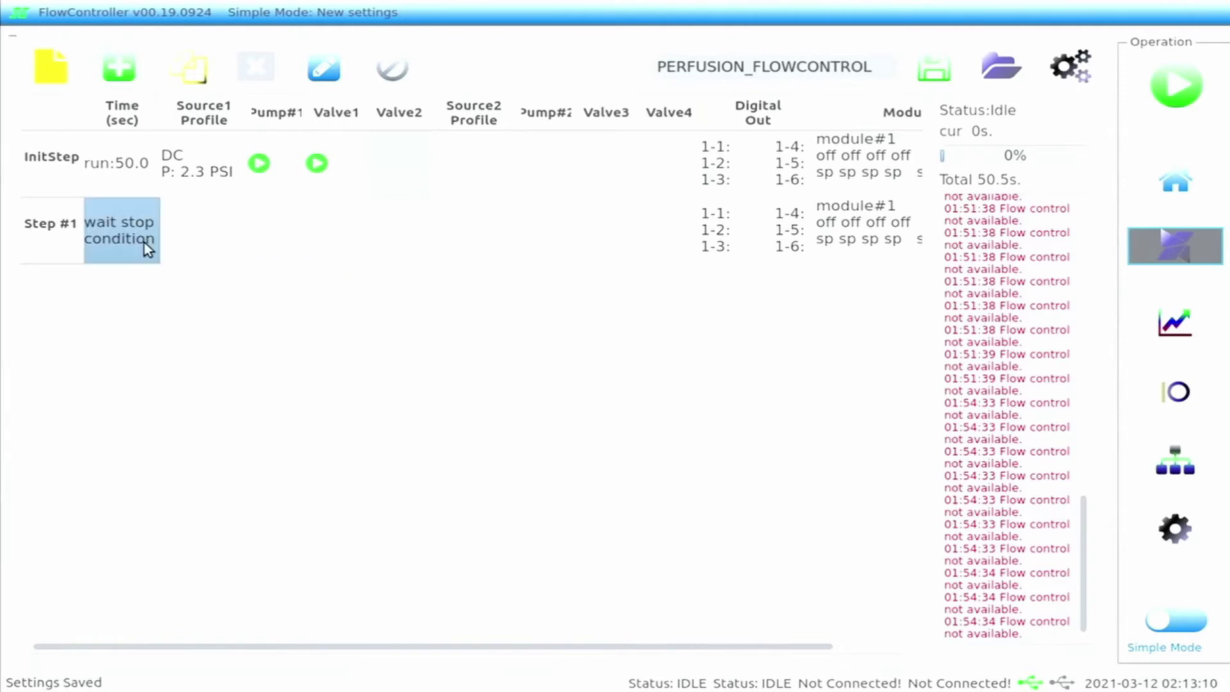
pyautogui.click(267, 76)
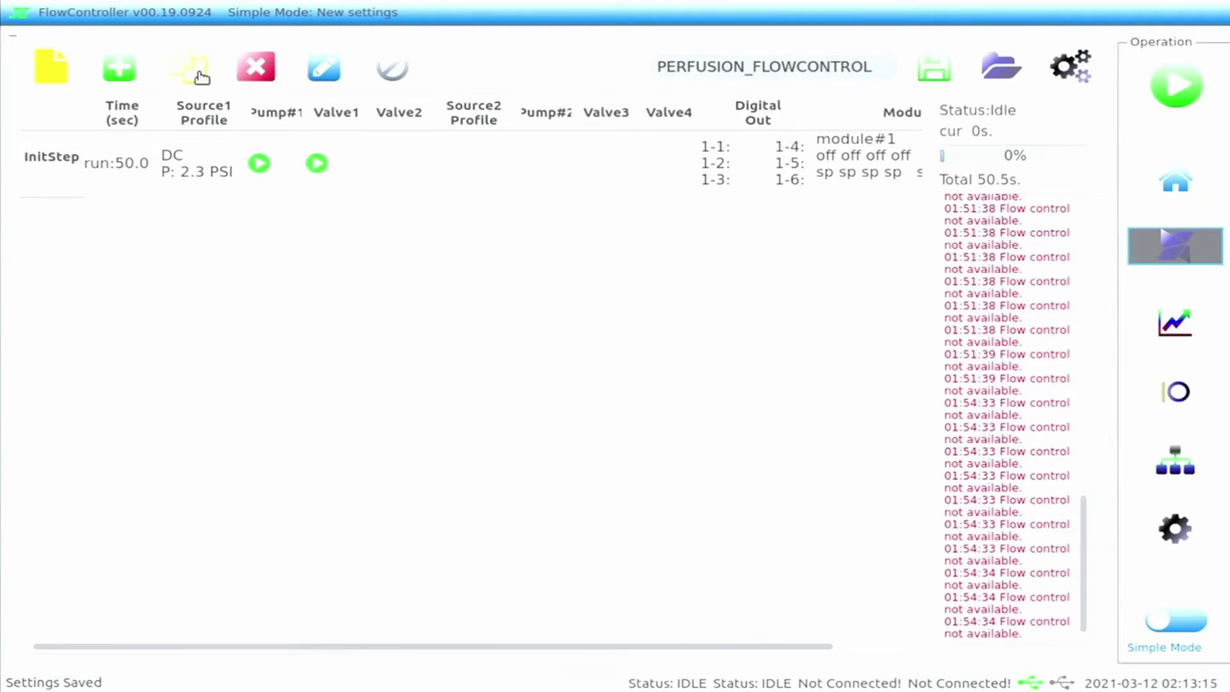
# - Dismiss the Copy Step choice without copying and switch the interface to Advanced Mode
pyautogui.click(201, 77)
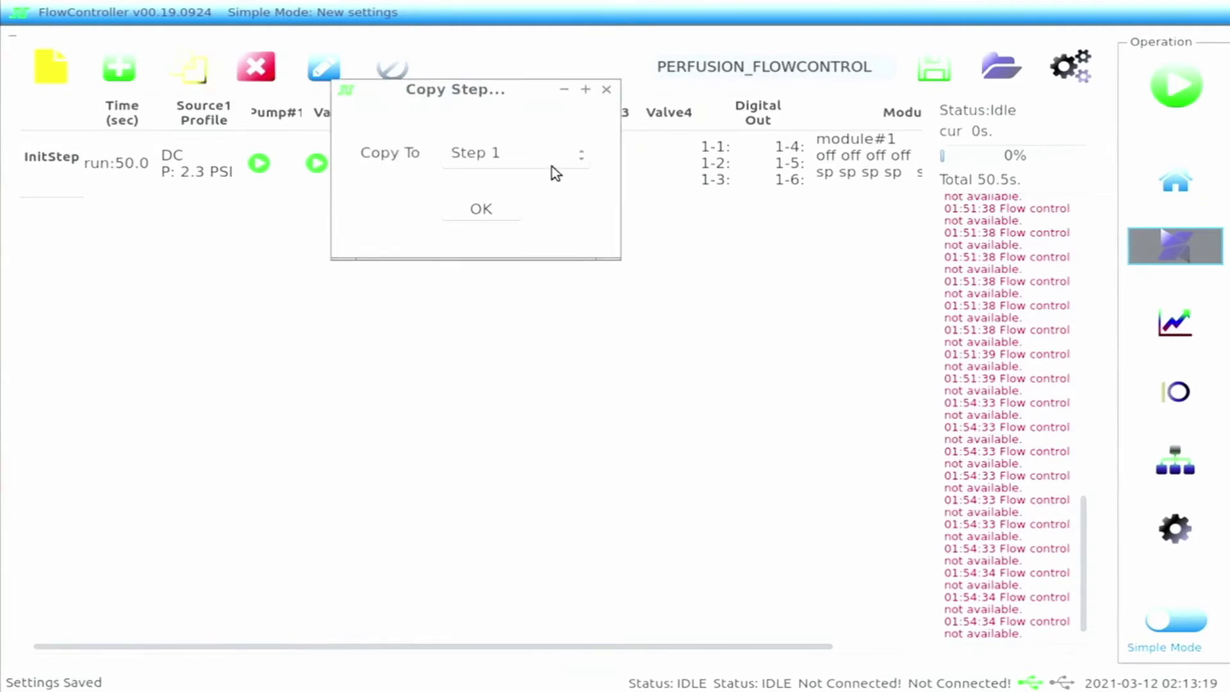
pyautogui.click(606, 90)
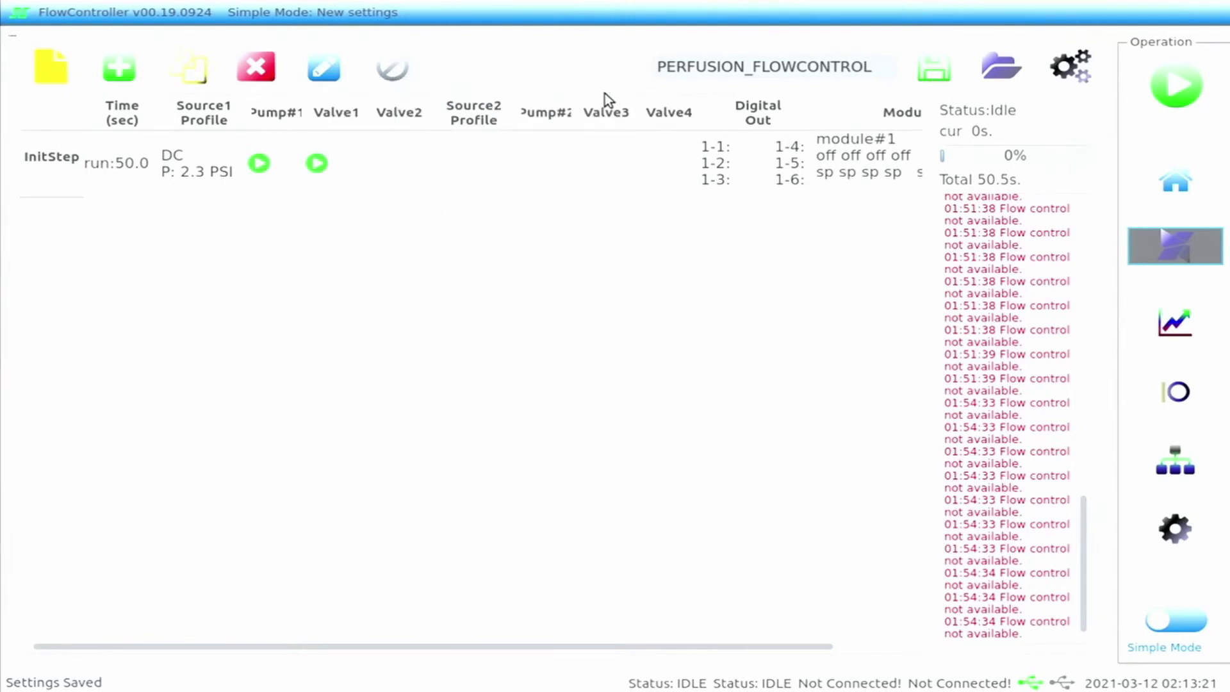
pyautogui.click(1167, 627)
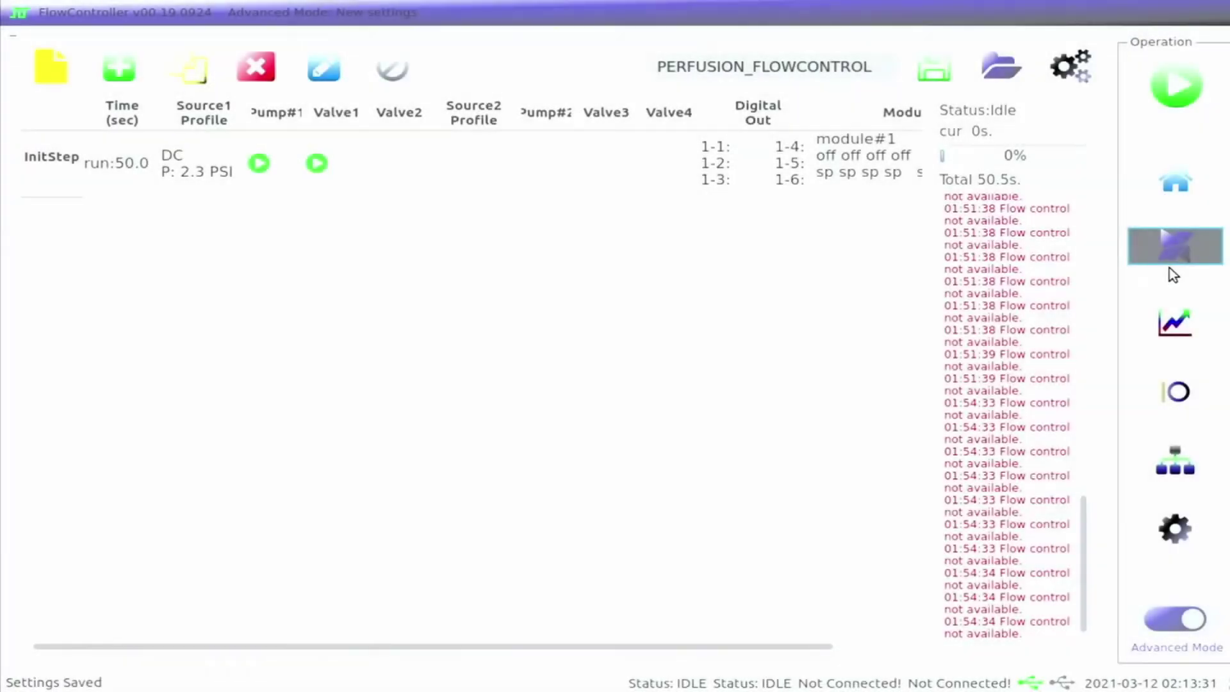
# - Show the real-time plot and hide then restore the P.#1 and F.A.#1 traces
pyautogui.click(1172, 320)
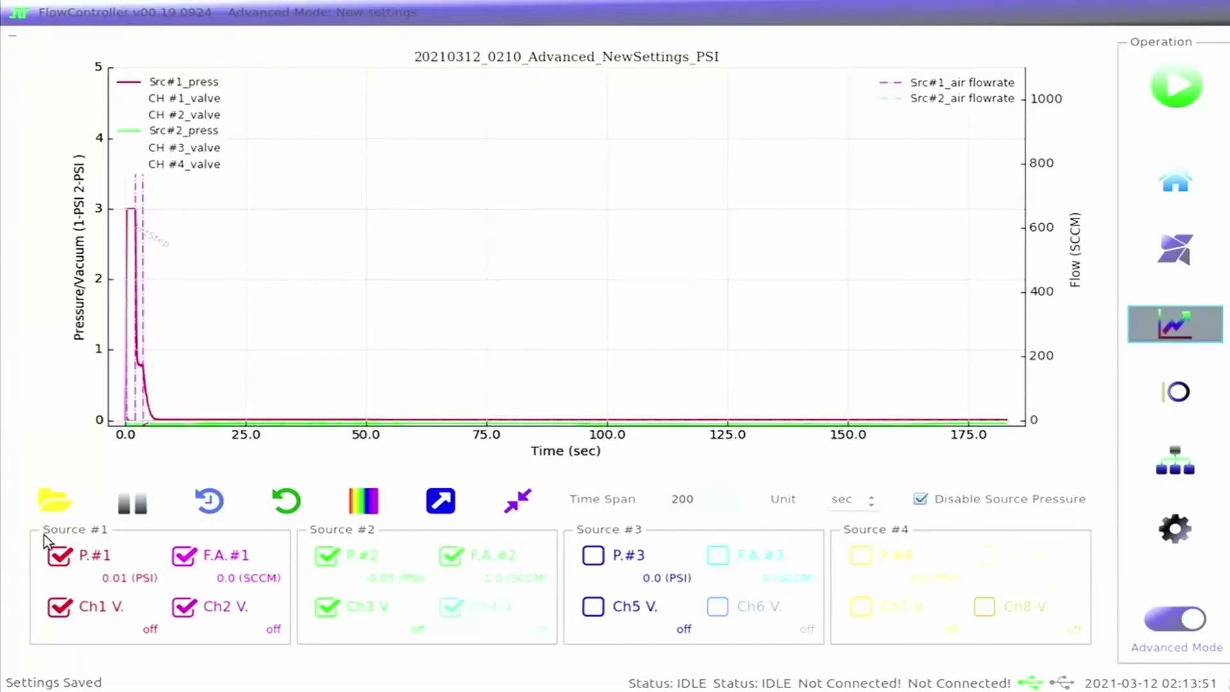
pyautogui.click(57, 555)
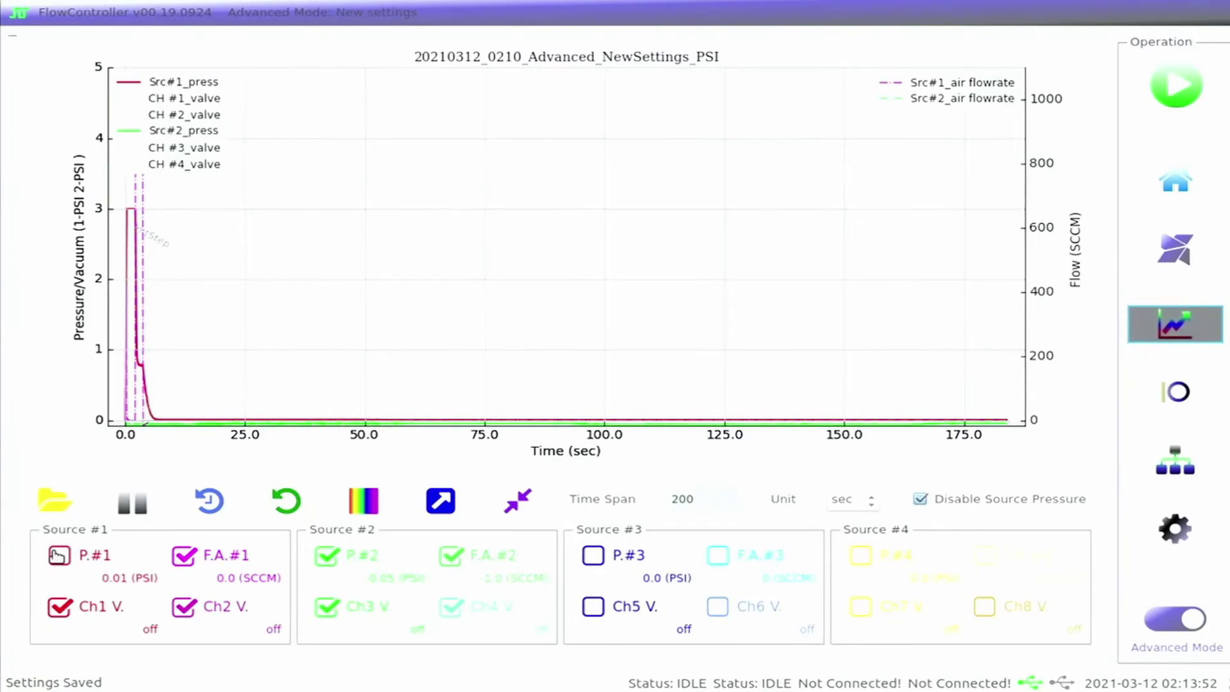
pyautogui.click(58, 555)
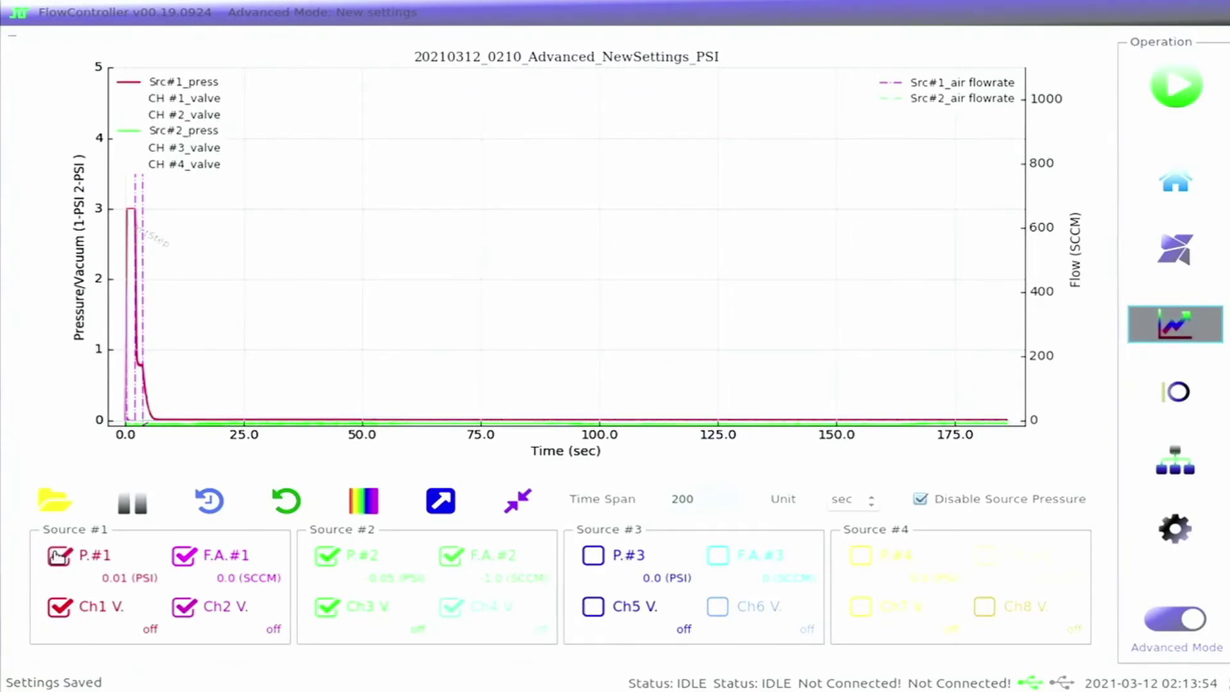
pyautogui.click(186, 556)
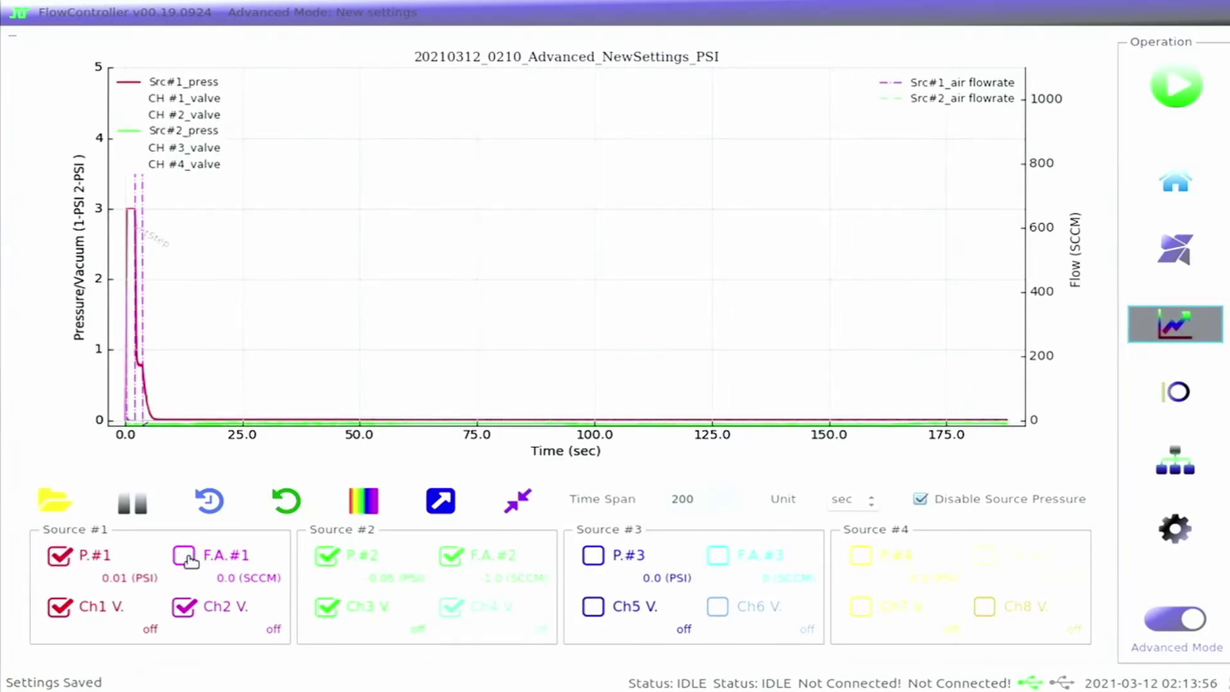
pyautogui.click(185, 557)
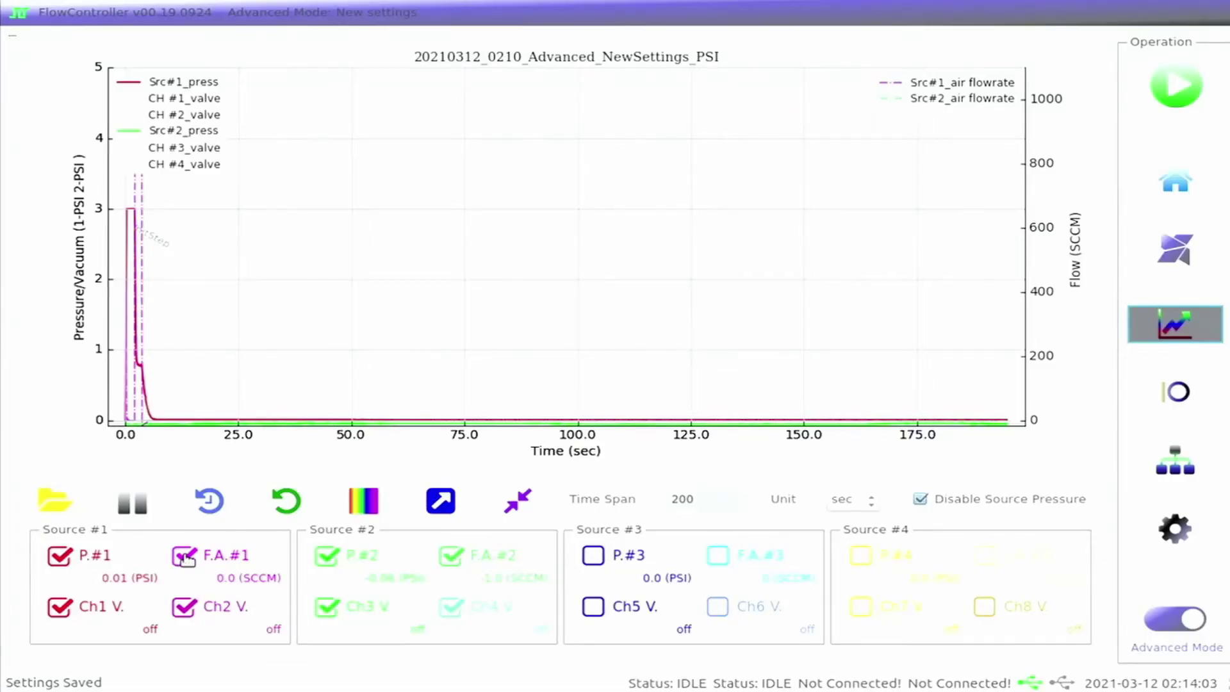
# - Keep seconds as the plot time unit, pause and resume plotting, and list importable test files
pyautogui.click(857, 502)
pyautogui.click(857, 502)
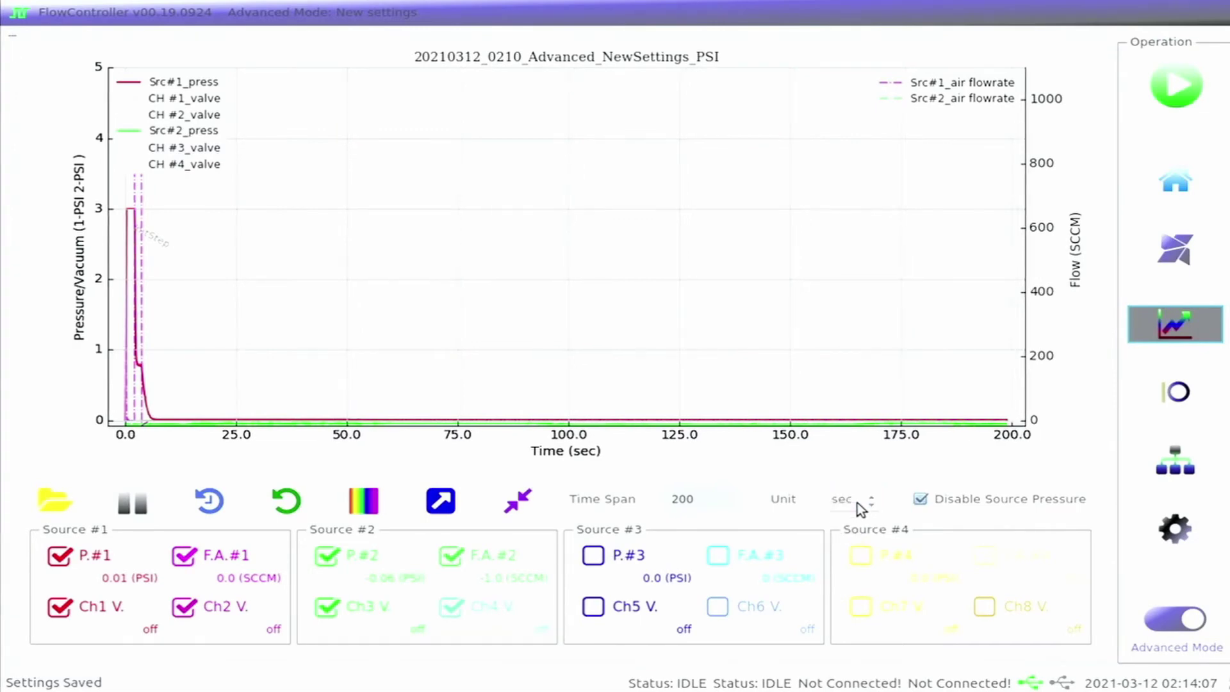
pyautogui.click(131, 505)
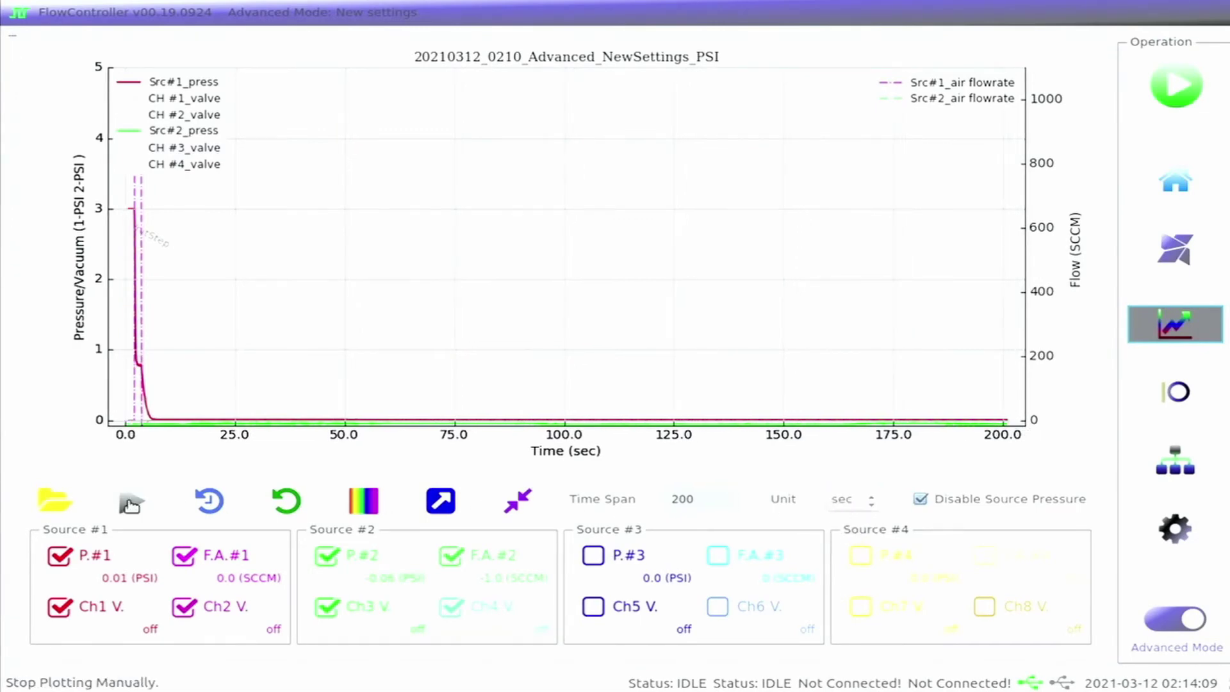
pyautogui.click(131, 505)
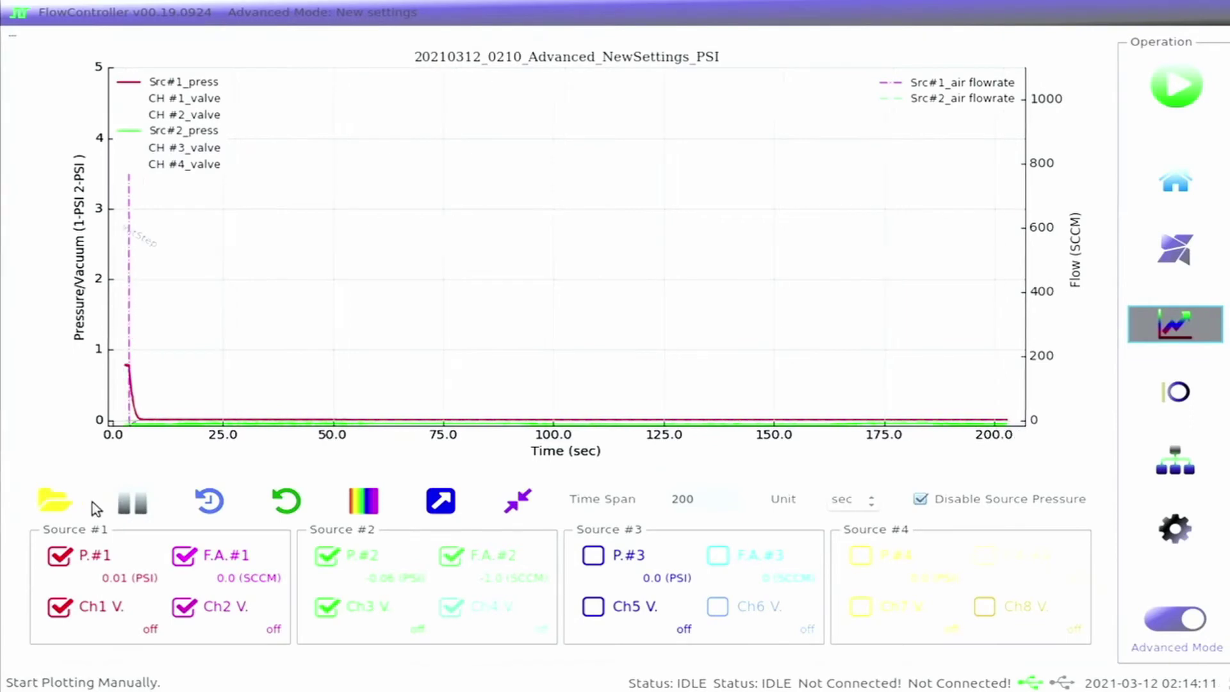
pyautogui.click(58, 502)
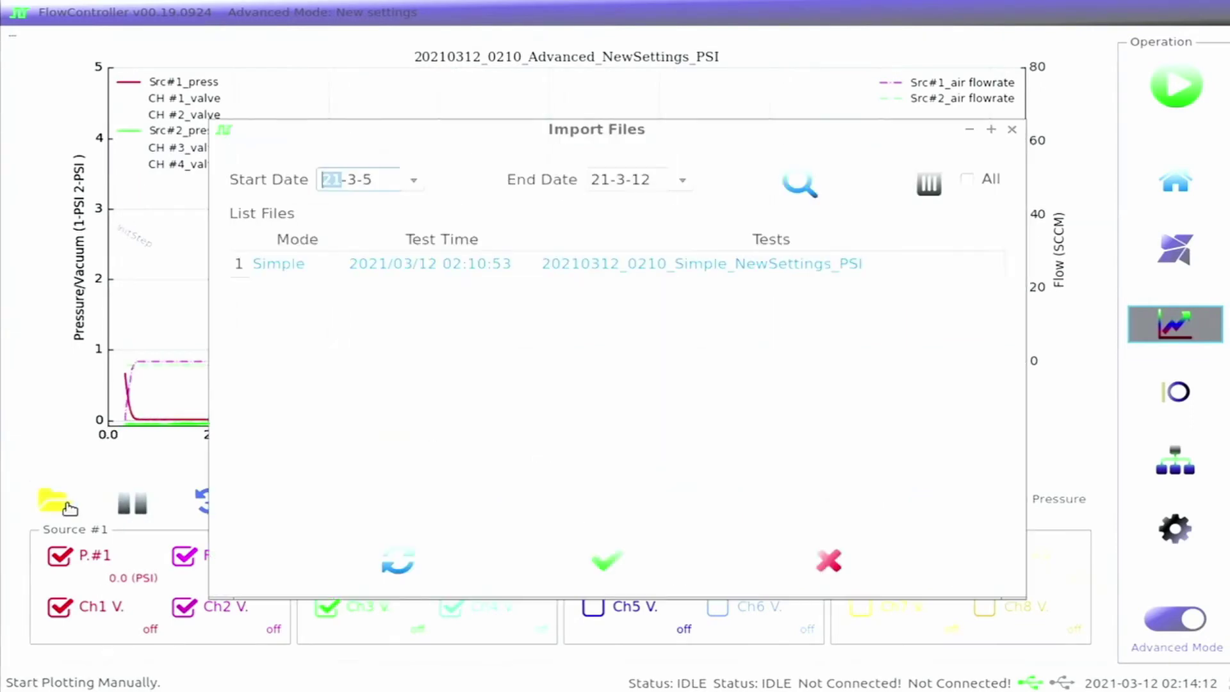
pyautogui.click(843, 562)
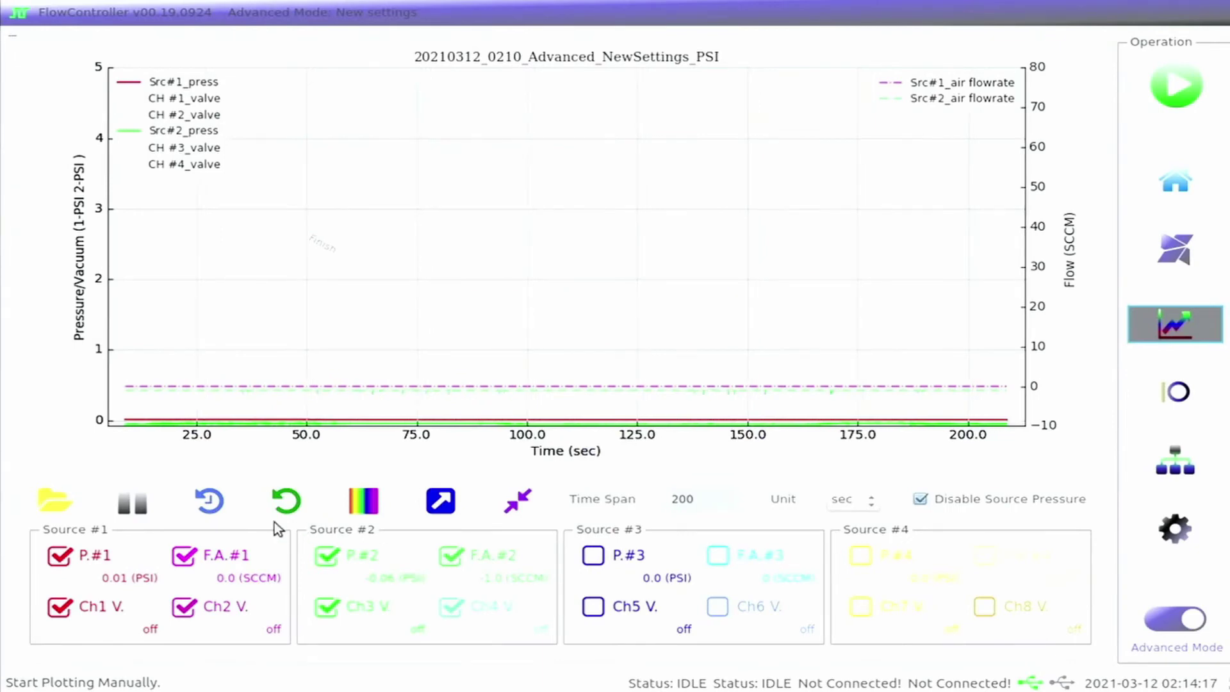
pyautogui.click(215, 508)
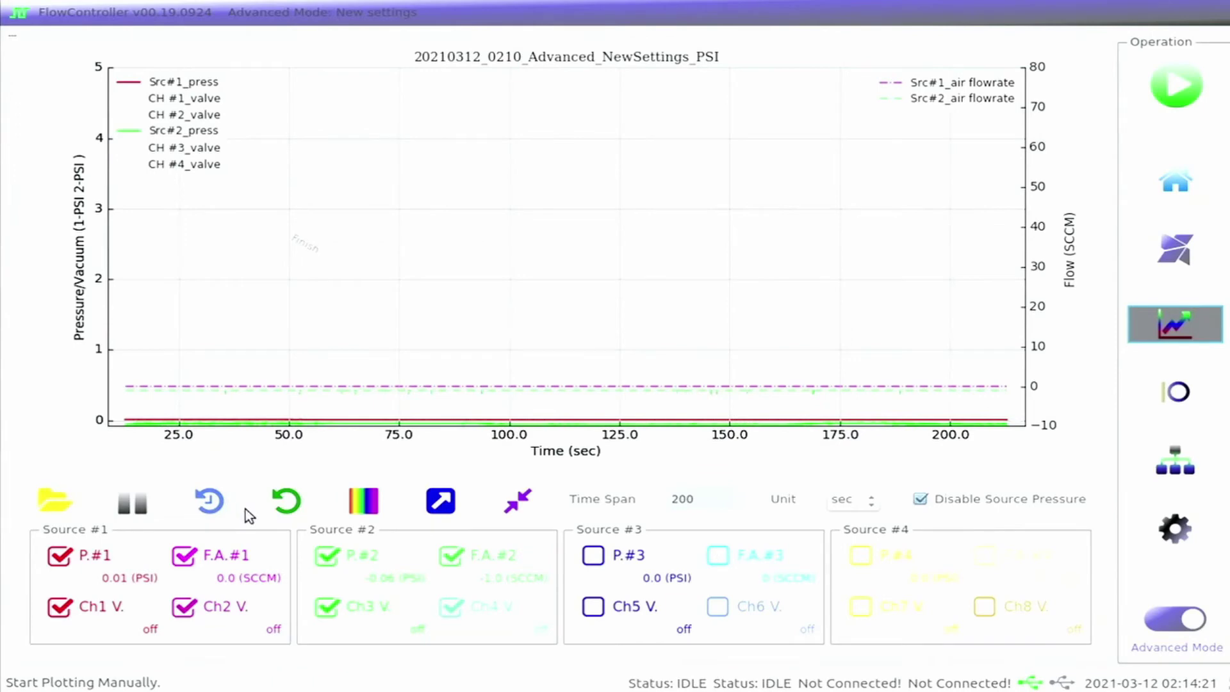
pyautogui.click(291, 508)
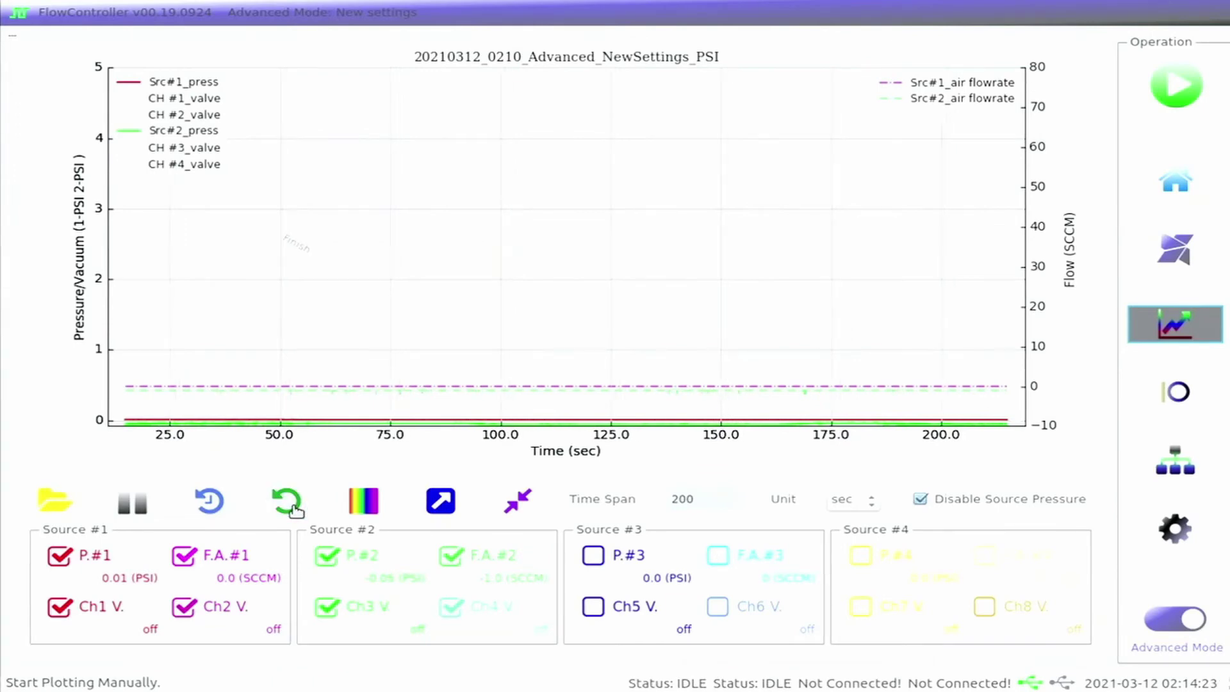
pyautogui.click(360, 506)
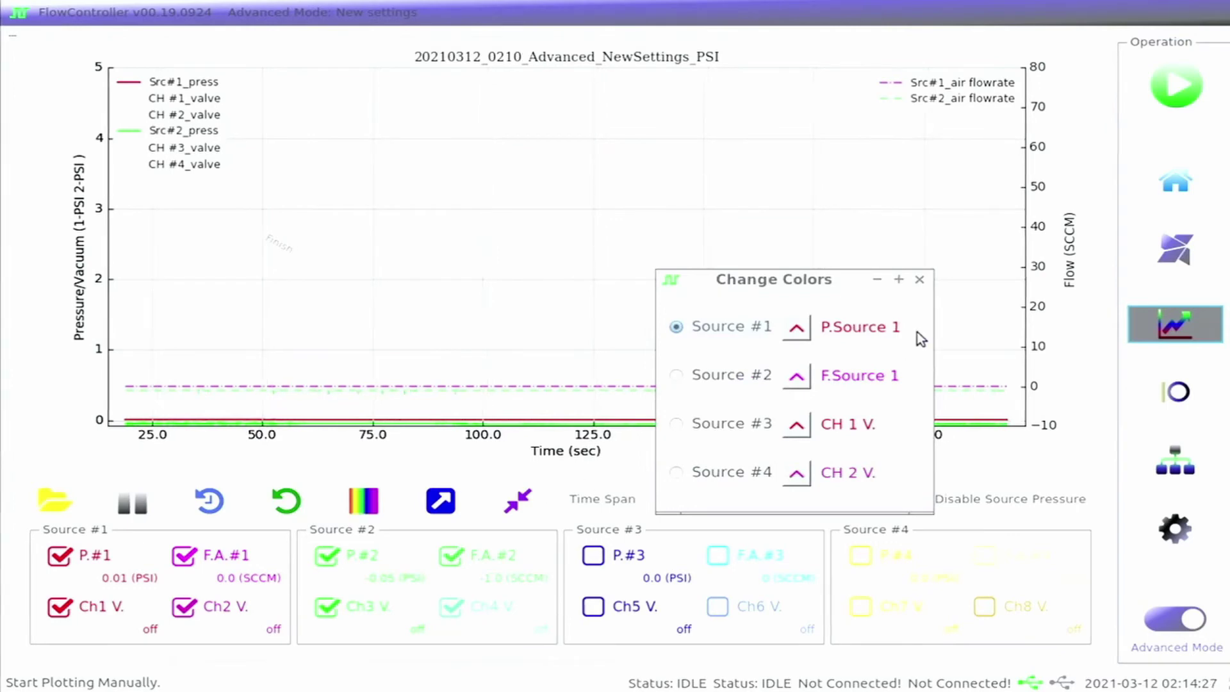
pyautogui.click(919, 280)
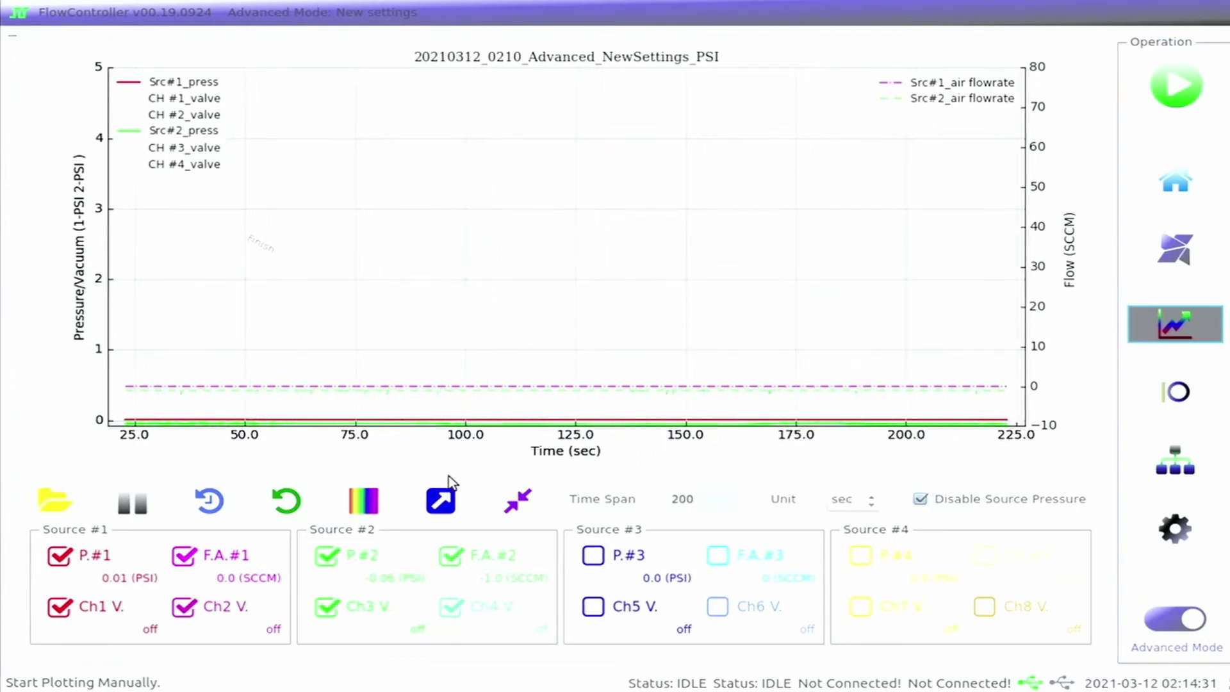
pyautogui.click(442, 500)
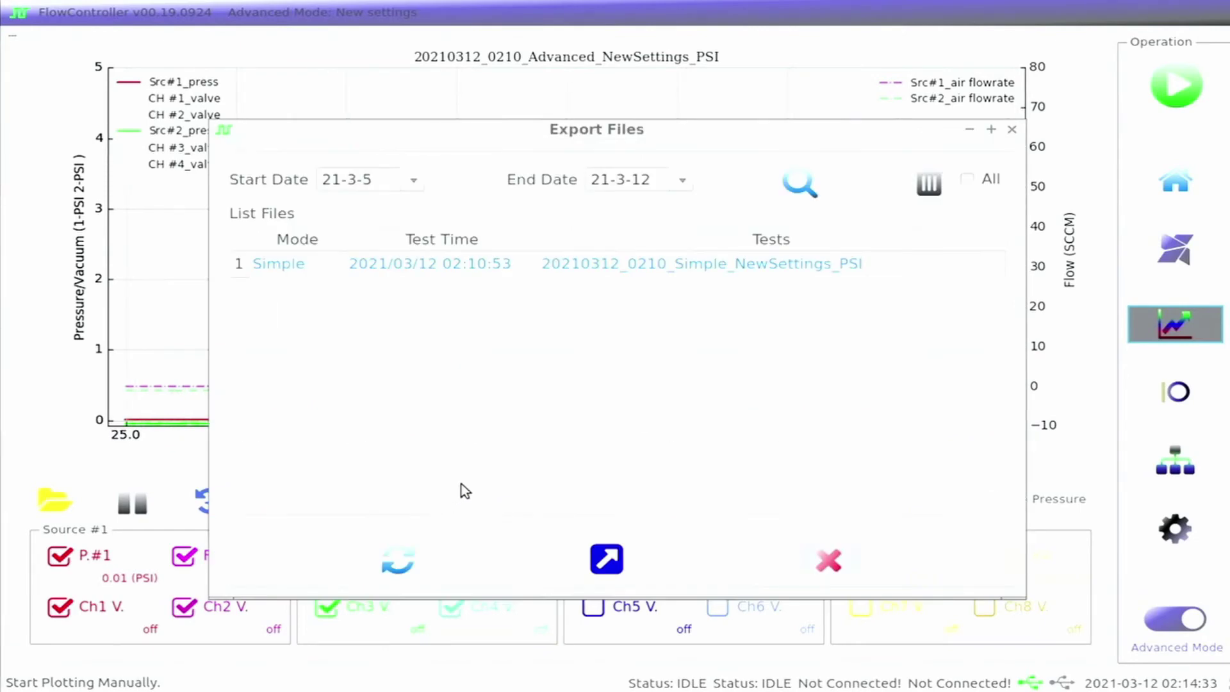
pyautogui.click(834, 561)
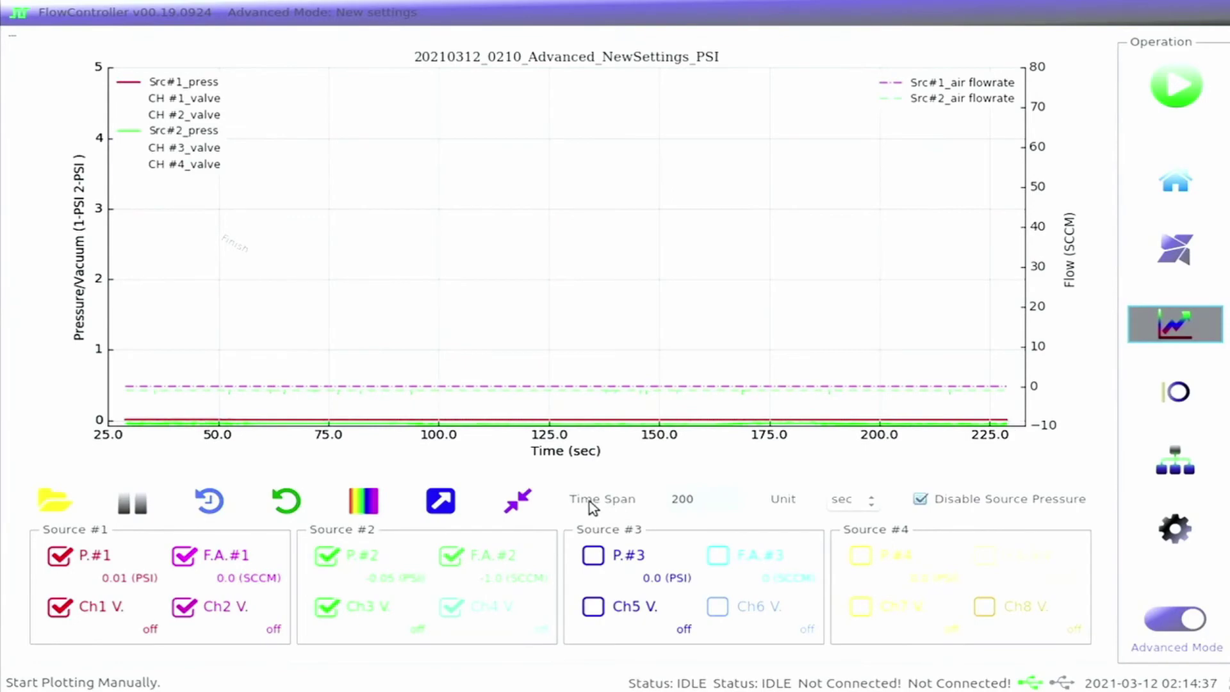
# - Fit the chart to its full time span and show both controllers' Digital I/O page
pyautogui.click(528, 509)
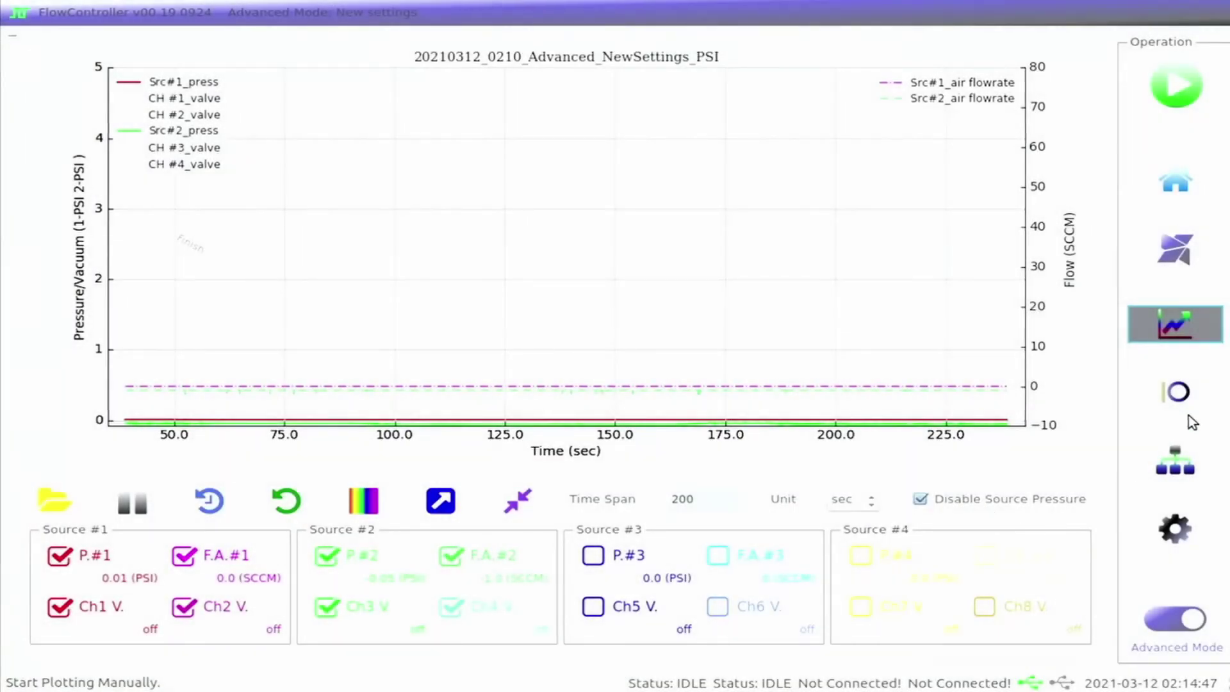
pyautogui.click(1185, 403)
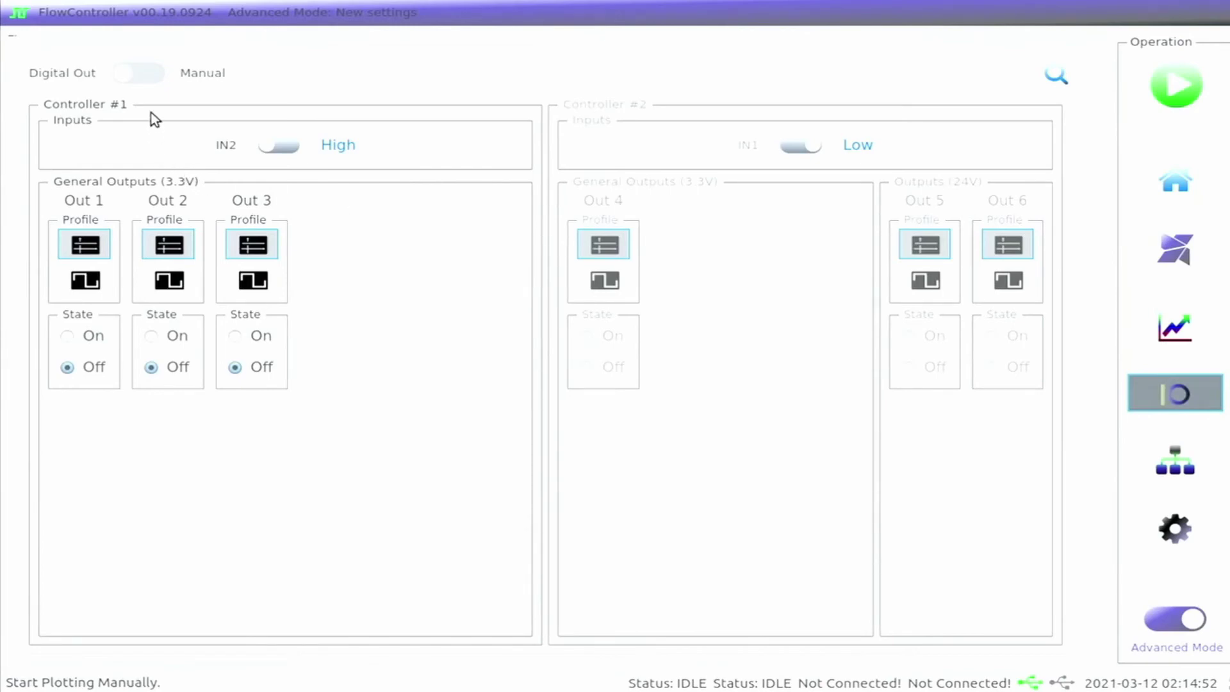
# - Switch digital outputs to Auto and try Out 1's on/off and pulse profiles, reverting both
pyautogui.click(125, 74)
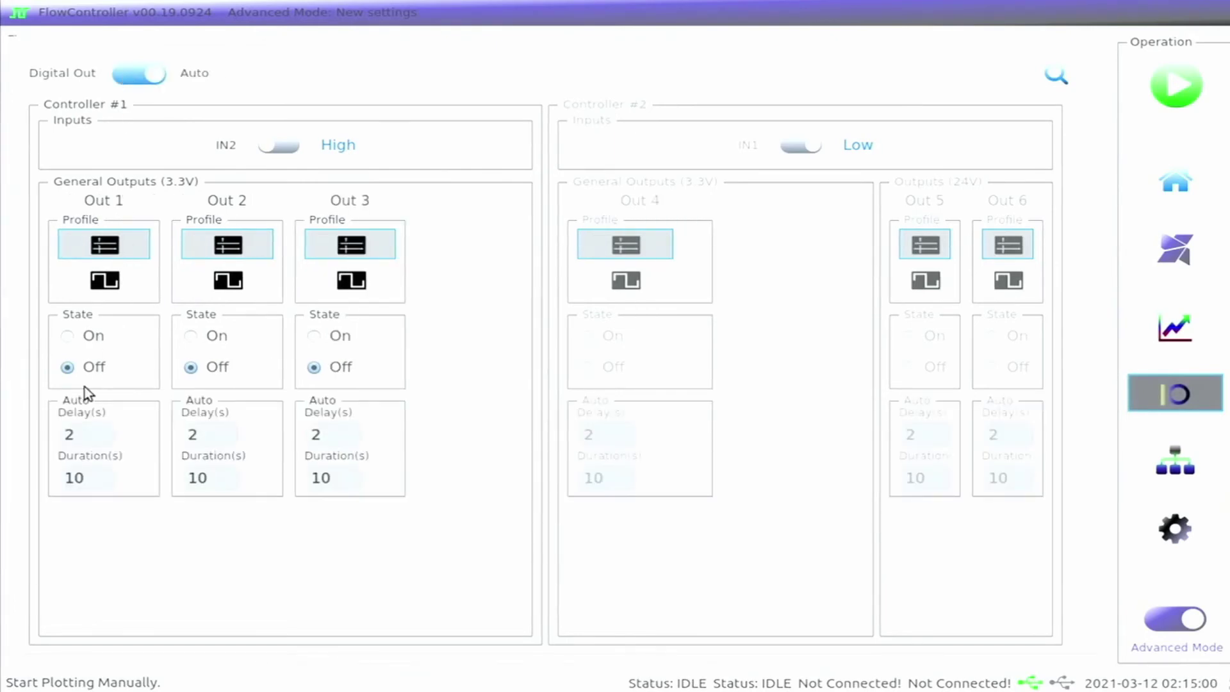
pyautogui.click(68, 337)
pyautogui.click(66, 368)
pyautogui.click(105, 281)
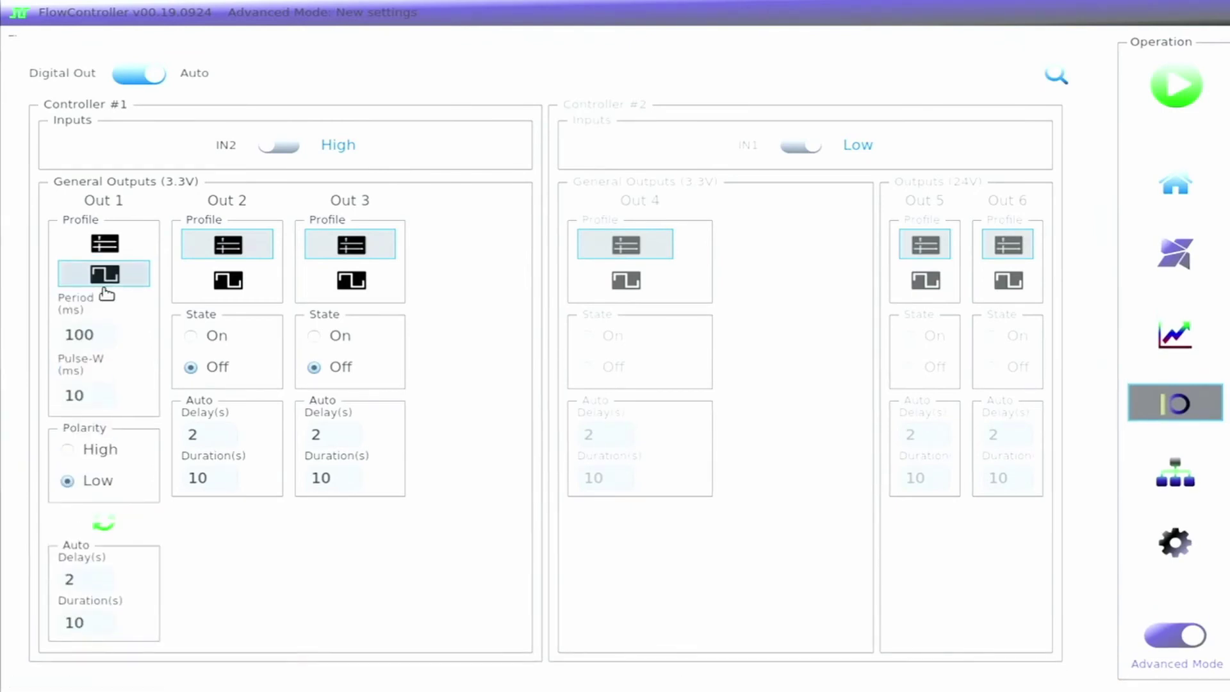
pyautogui.click(105, 245)
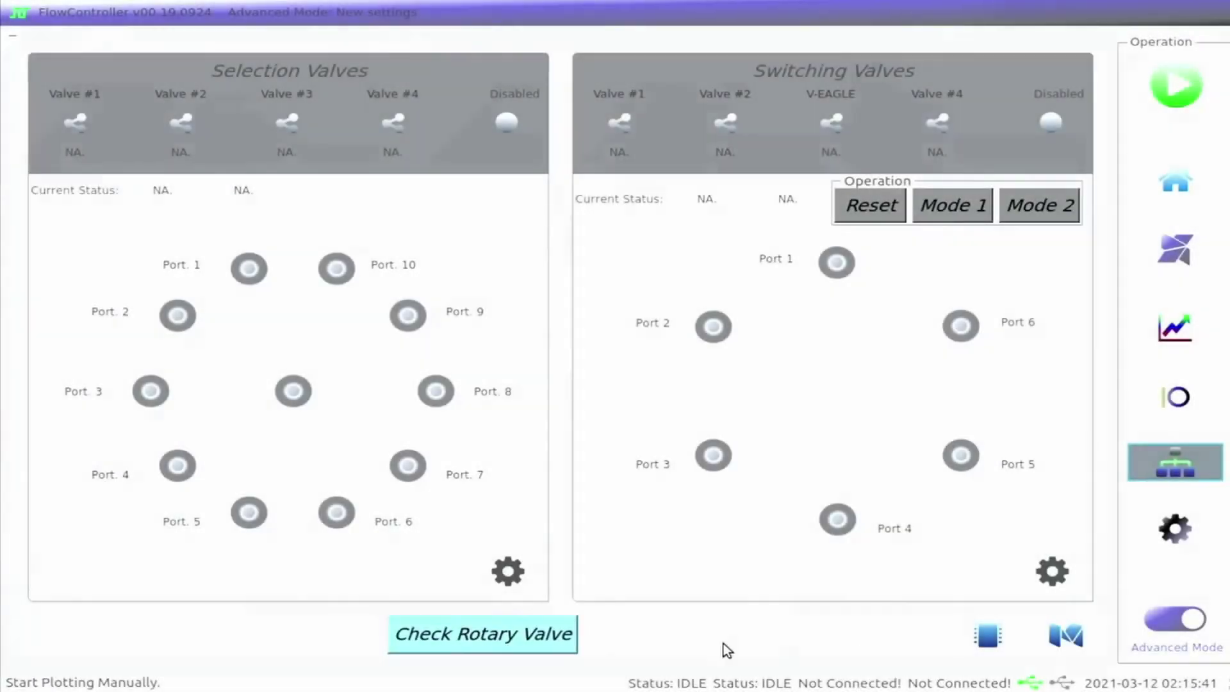
# - Open the settings page showing five saved configurations, with NewSettings current and psi units
pyautogui.click(1174, 531)
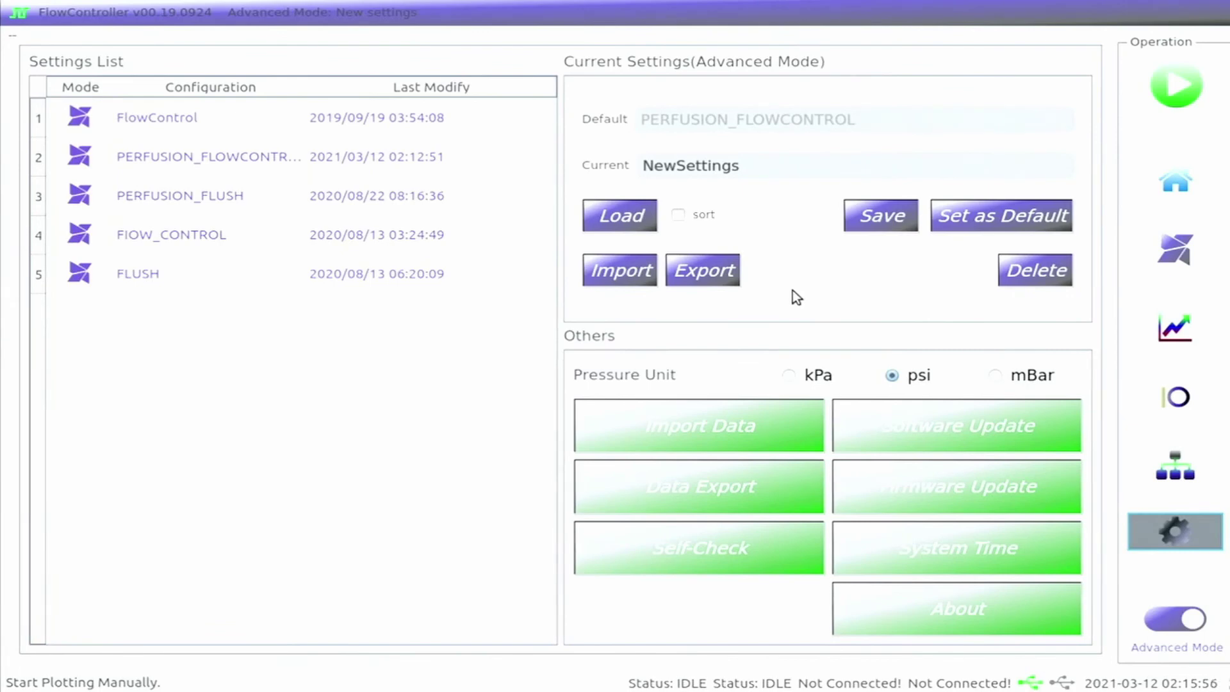
# - Switch to Simple Mode and try the kPa and mBar pressure units, leaving psi selected
pyautogui.click(1194, 621)
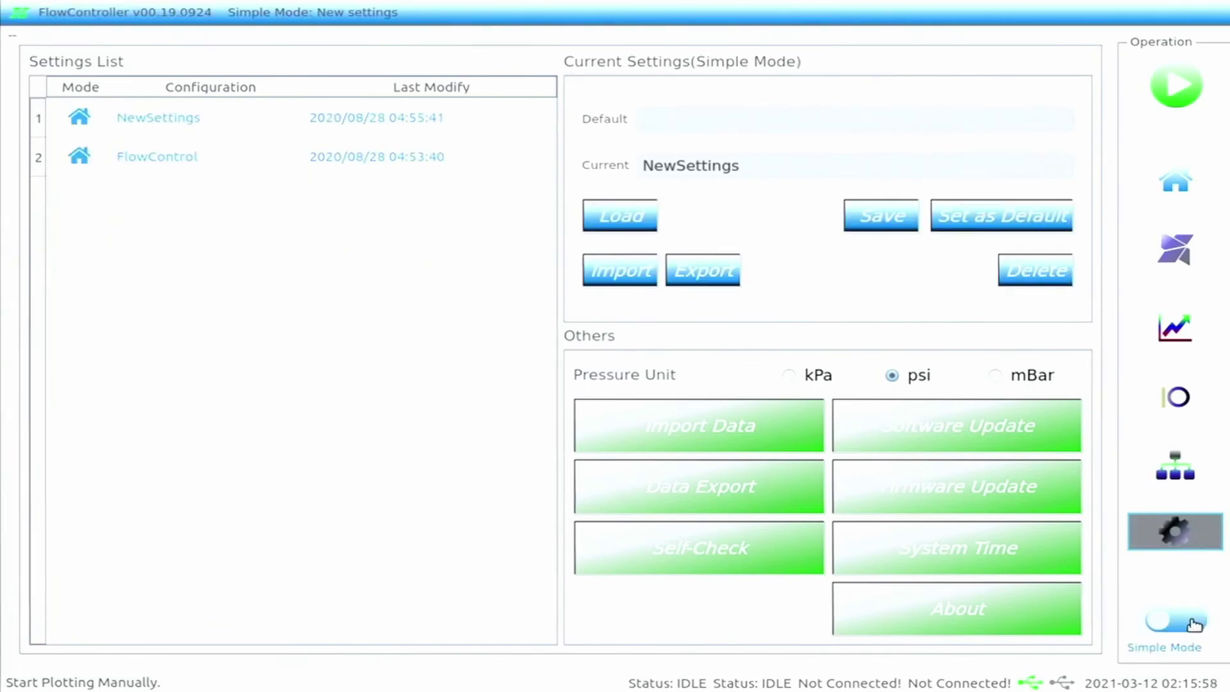
pyautogui.click(1175, 625)
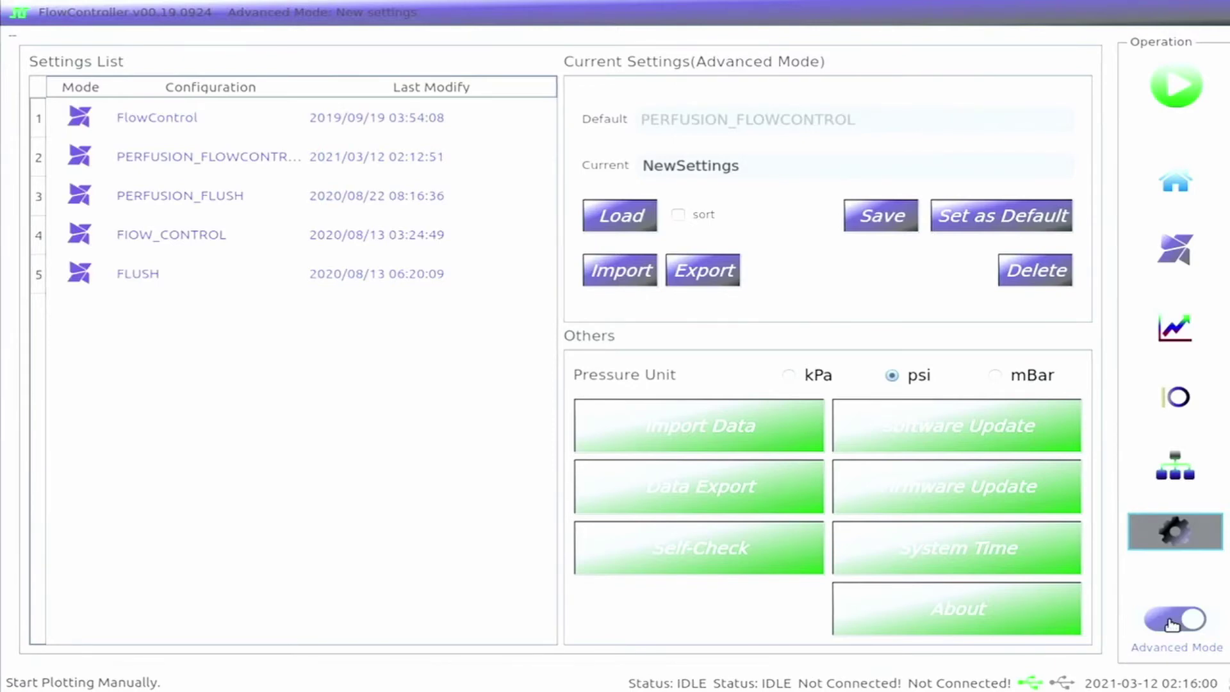
pyautogui.click(1171, 624)
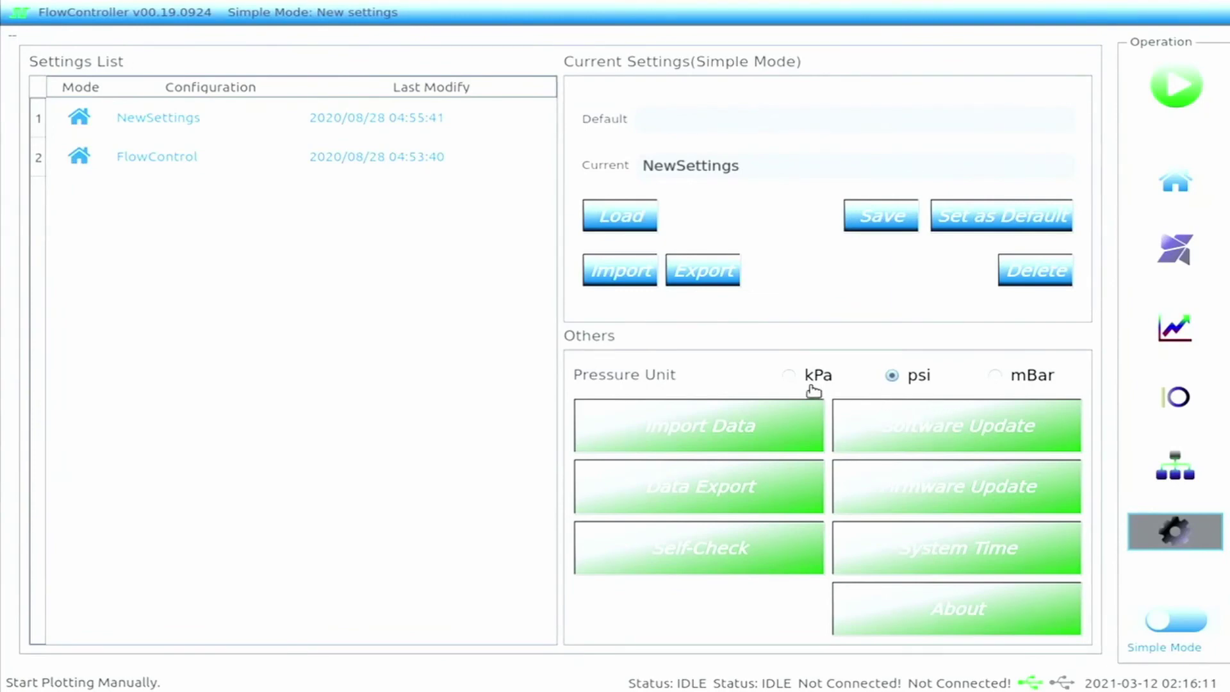
pyautogui.click(811, 385)
pyautogui.click(890, 380)
pyautogui.click(1020, 378)
pyautogui.click(908, 380)
# - Try software and firmware USB updates, dismiss both missing-disk errors, then run the rotary self-check
pyautogui.click(911, 425)
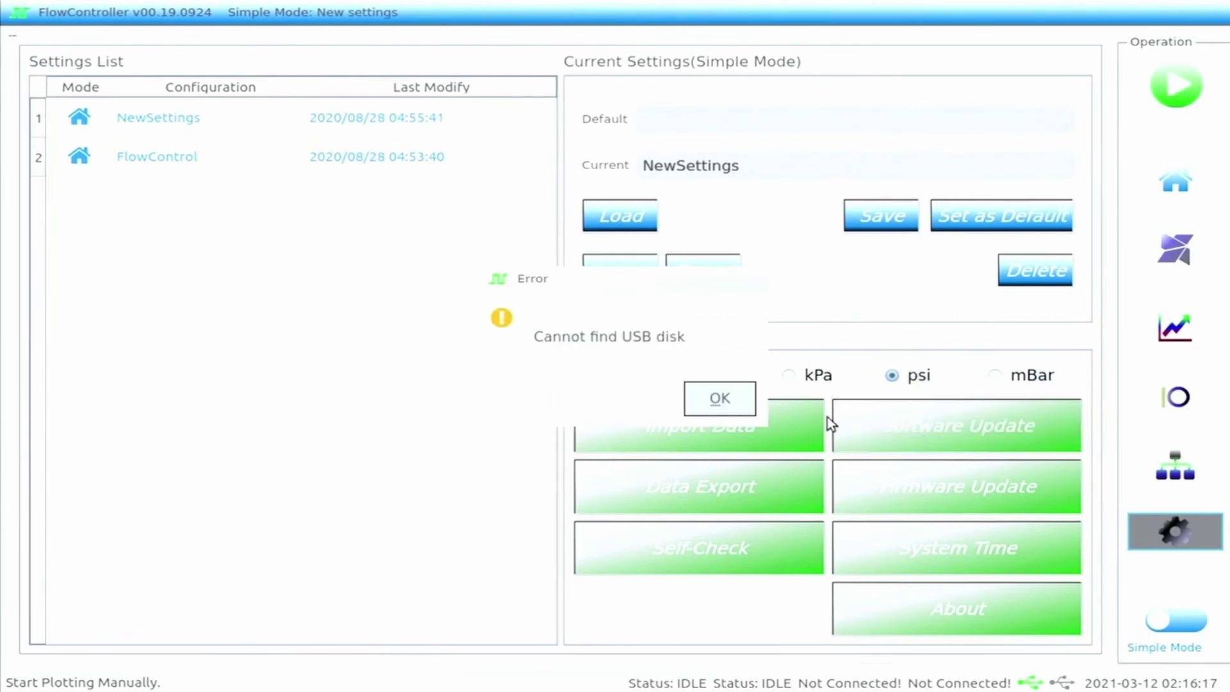
pyautogui.click(724, 406)
pyautogui.click(935, 493)
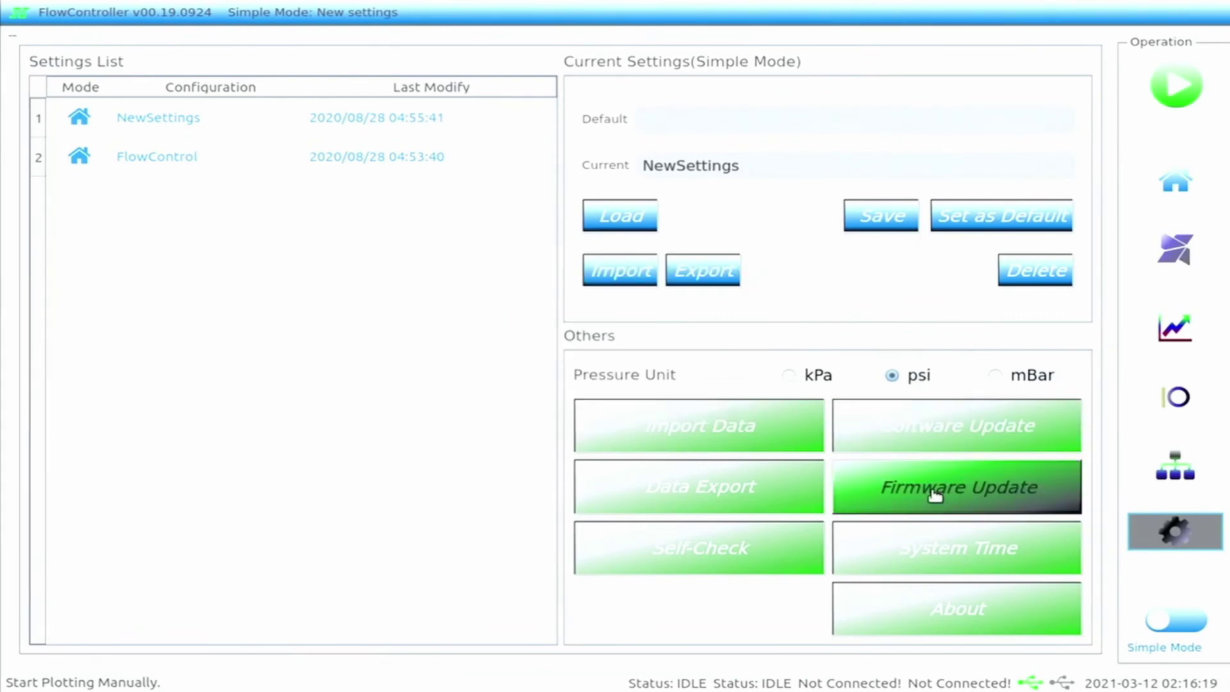
pyautogui.click(735, 406)
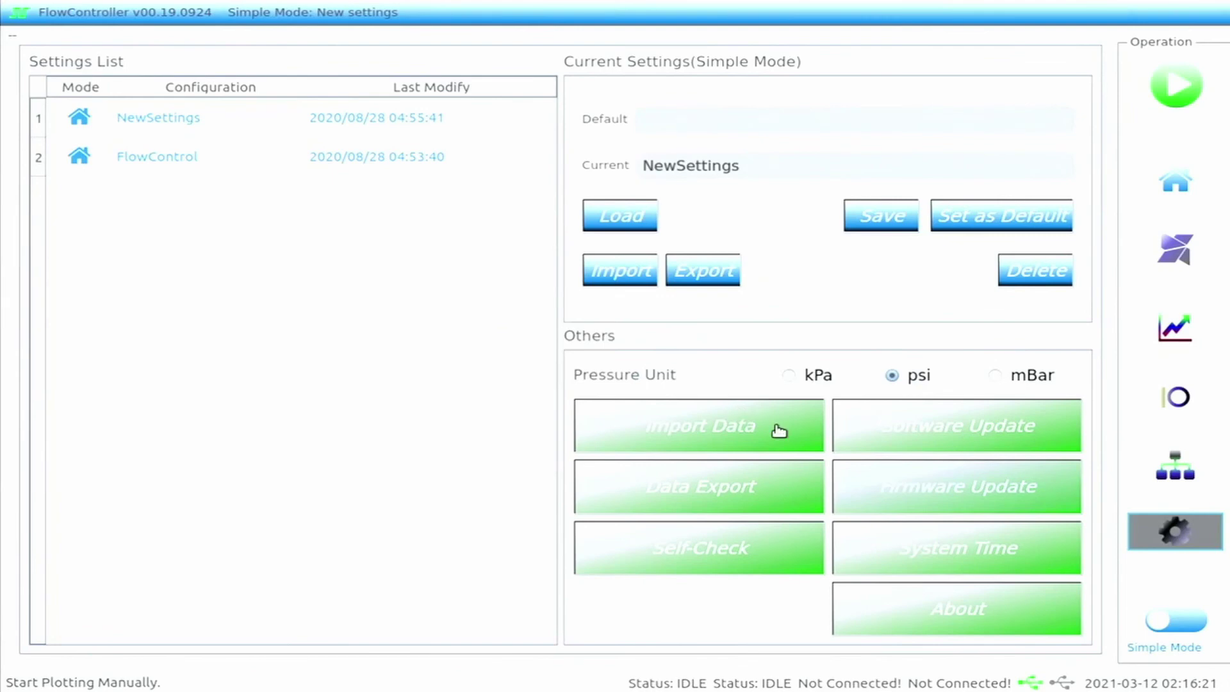
pyautogui.click(772, 548)
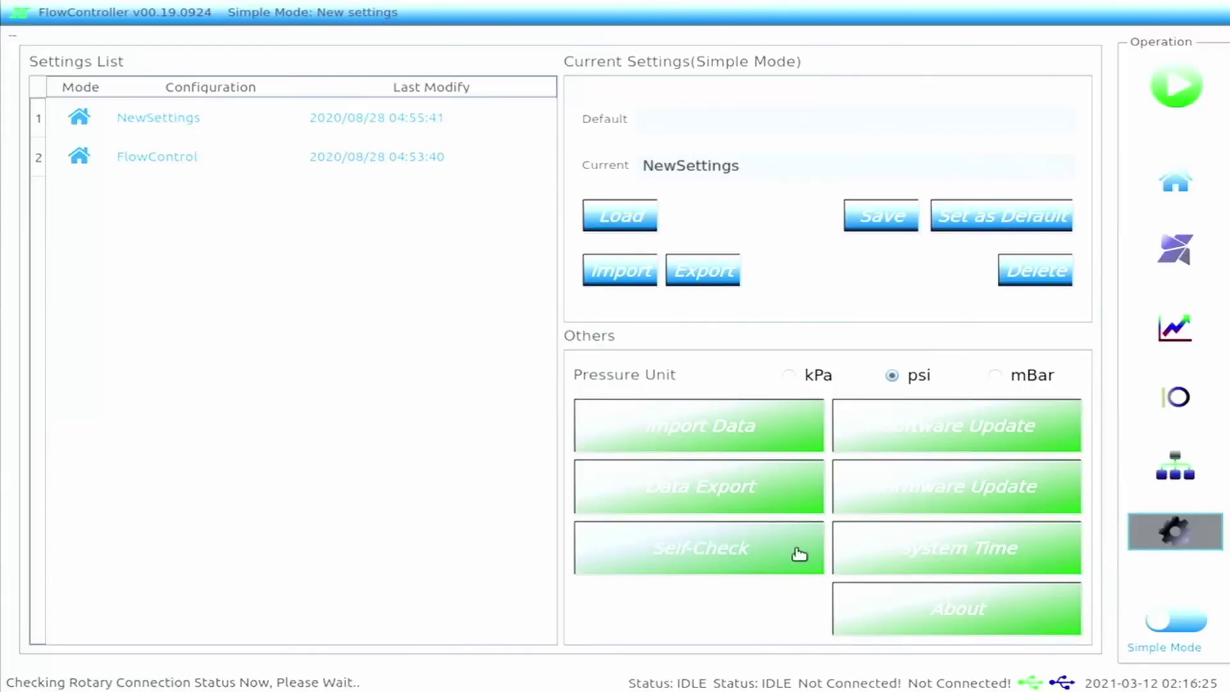
# - Confirm the system date and time, then check versions in About: 00.19.0924, F3.20a210204a, V3.2
pyautogui.click(892, 549)
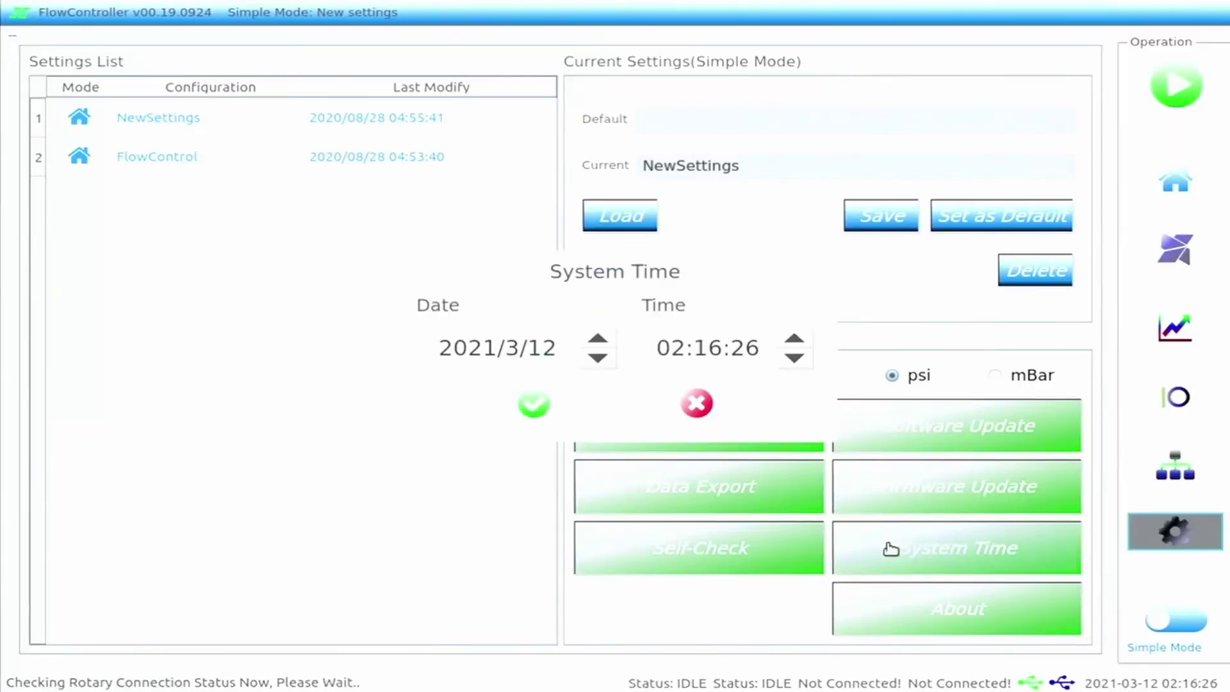
pyautogui.click(539, 406)
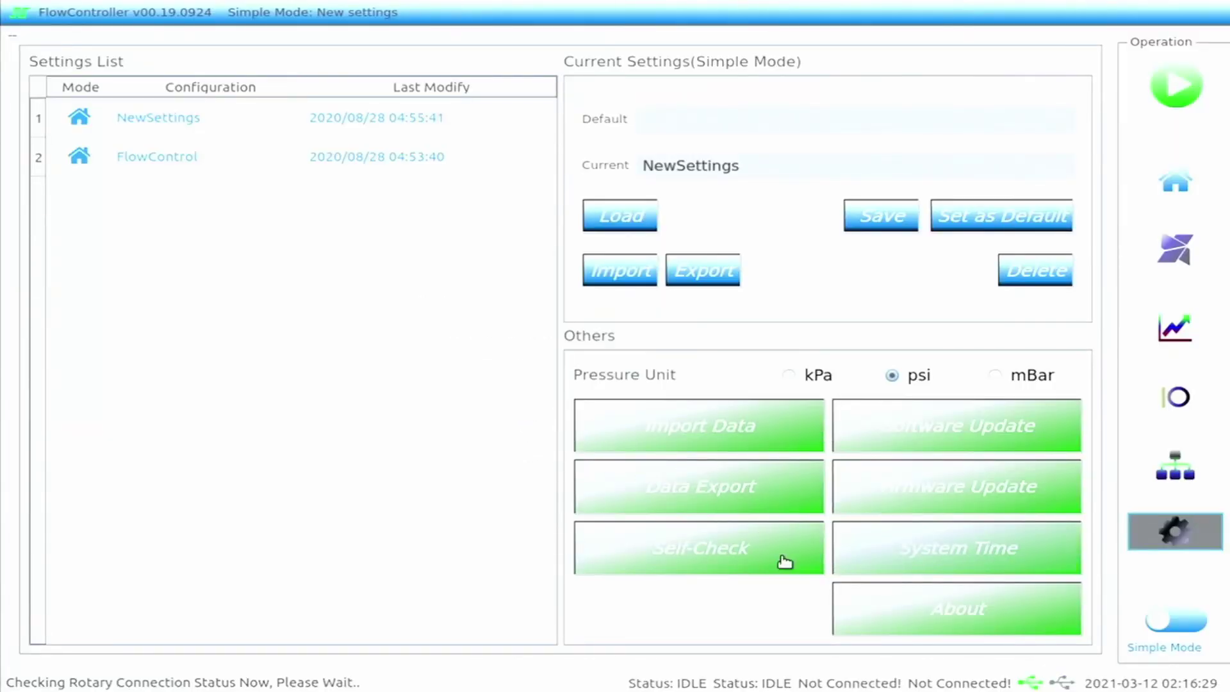
pyautogui.click(896, 621)
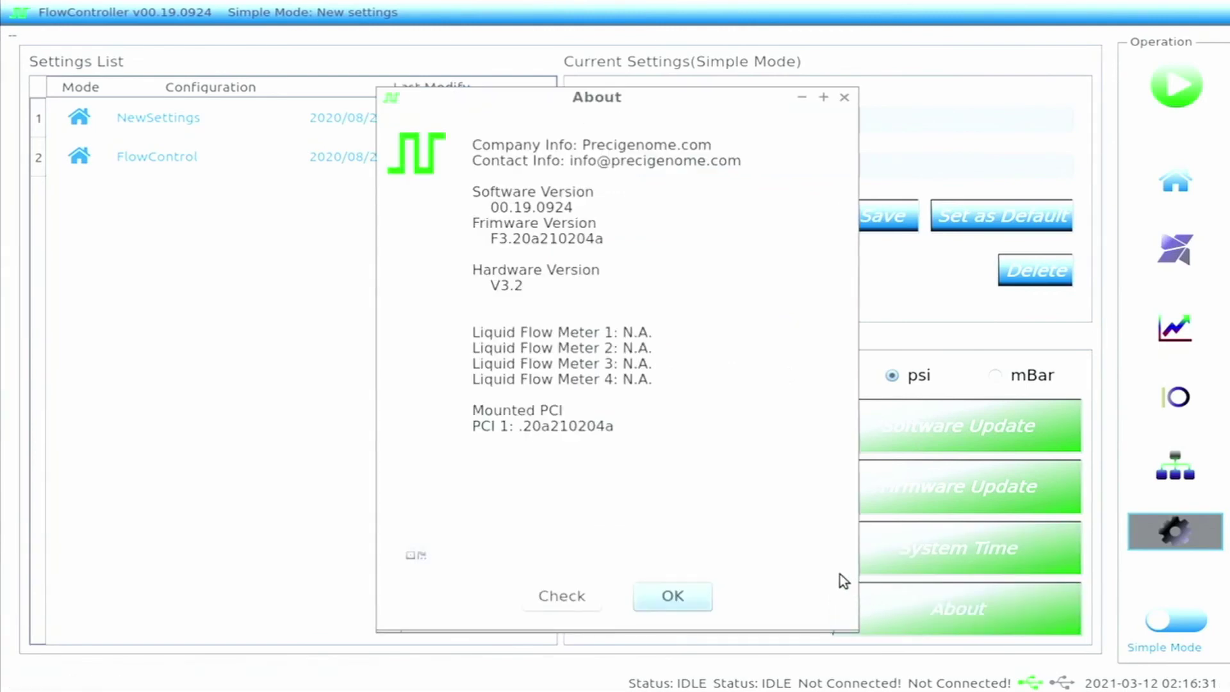
pyautogui.click(559, 597)
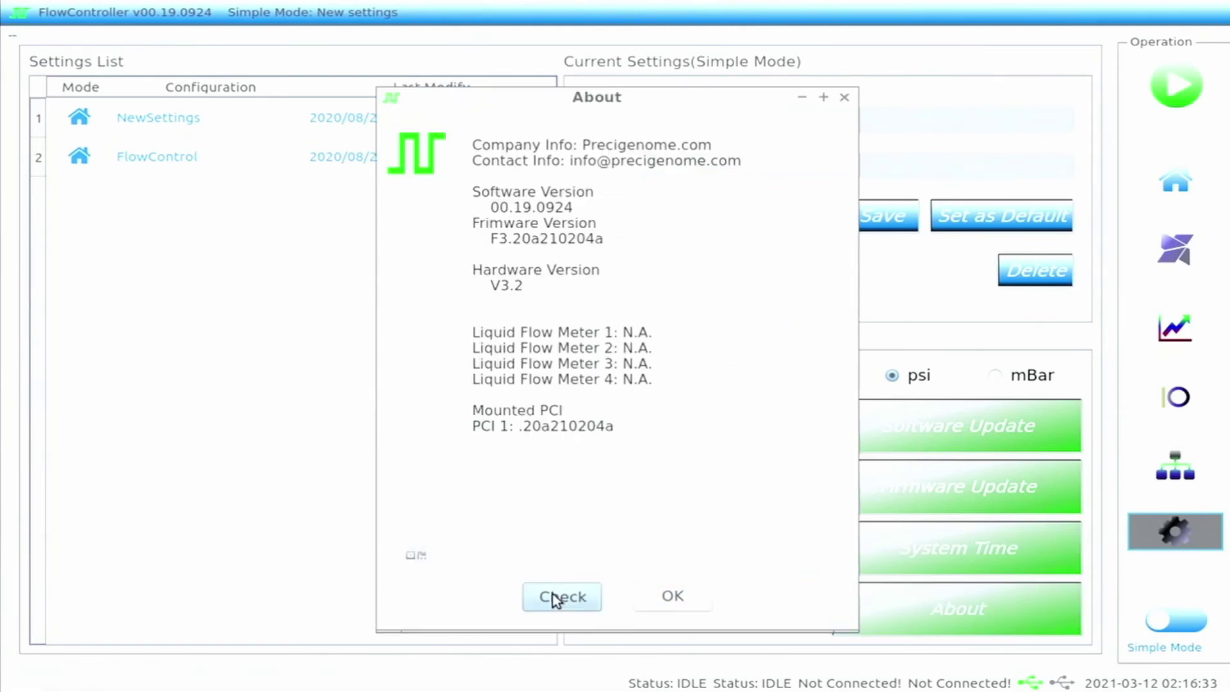